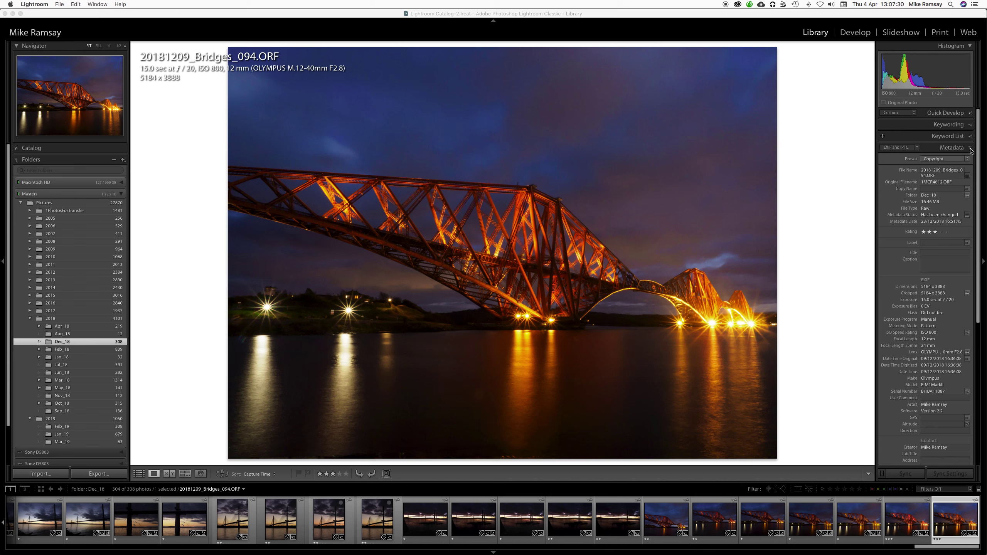
Step: Create a virtual copy of the bridge photo 20181209_Bridges_094.ORF
click(958, 149)
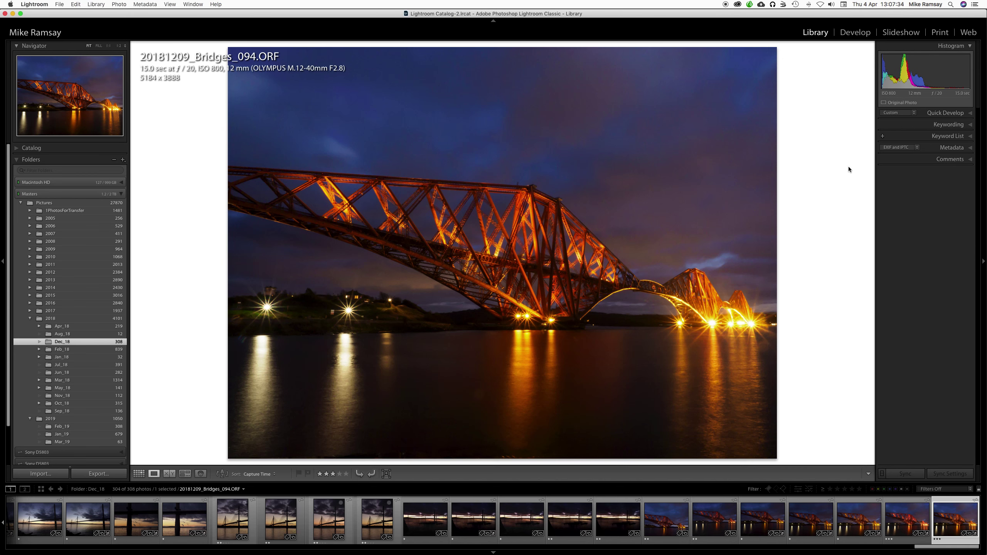
click(953, 148)
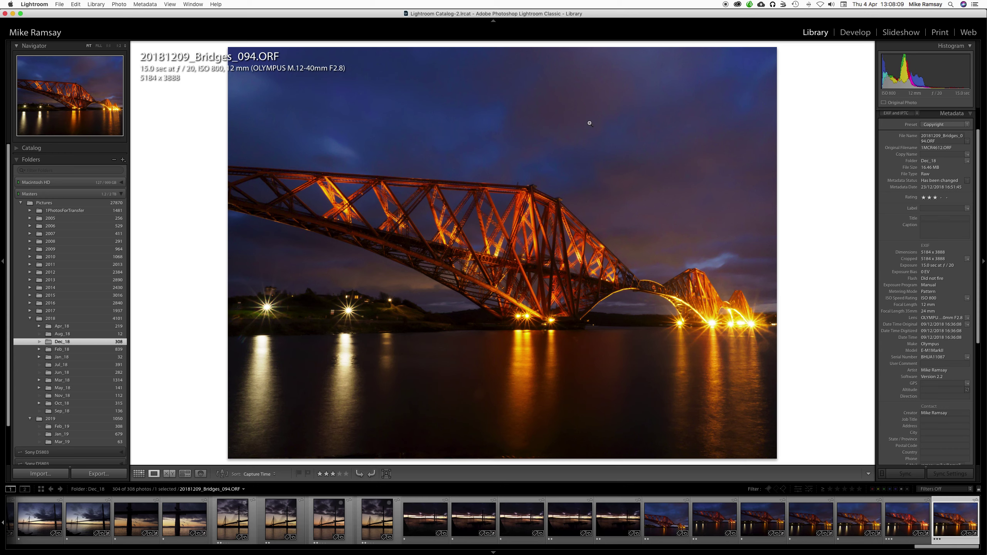
right_click(489, 133)
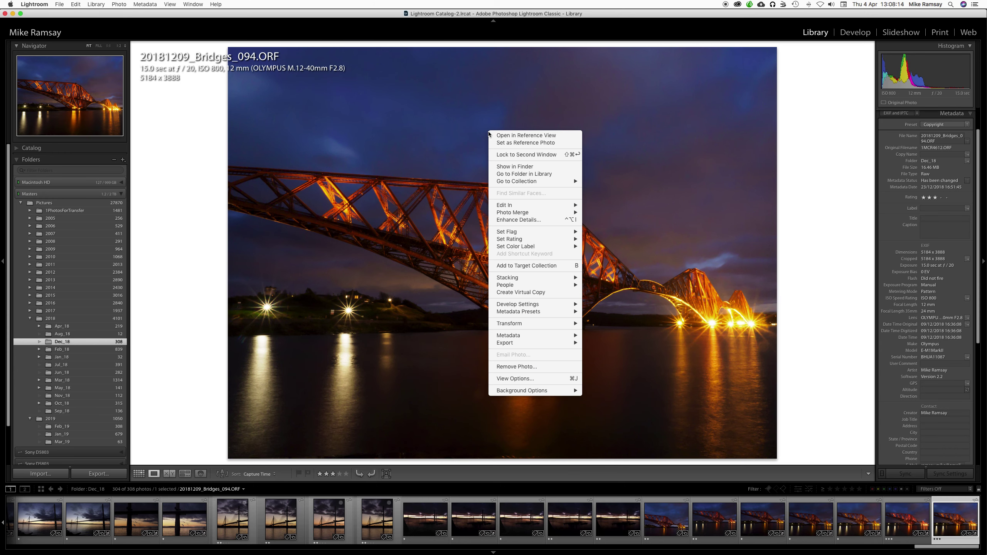
click(521, 292)
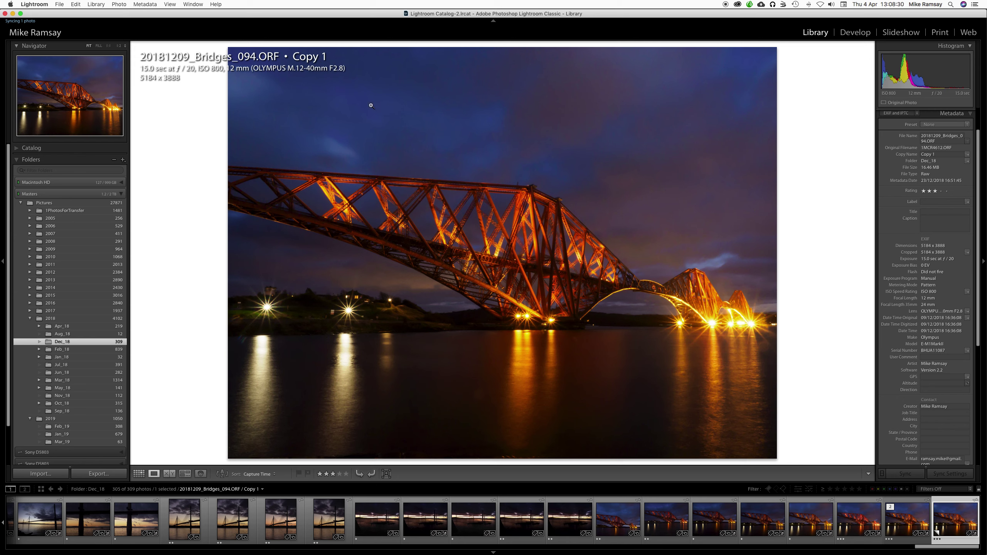
Step: In the Develop module, crop the virtual copy to the 2.97 x 2.1 aspect ratio with the photo shifted slightly down in the frame
click(850, 36)
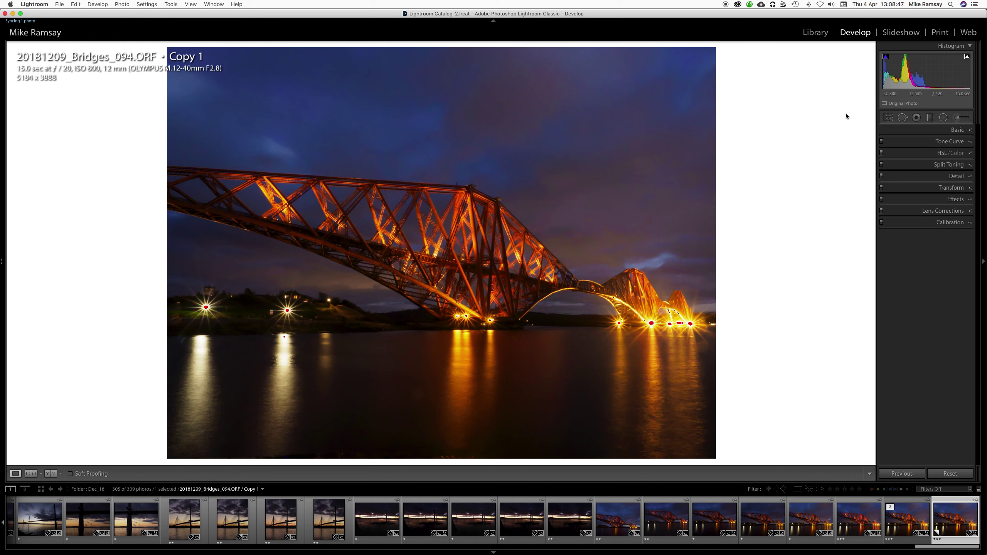
click(889, 121)
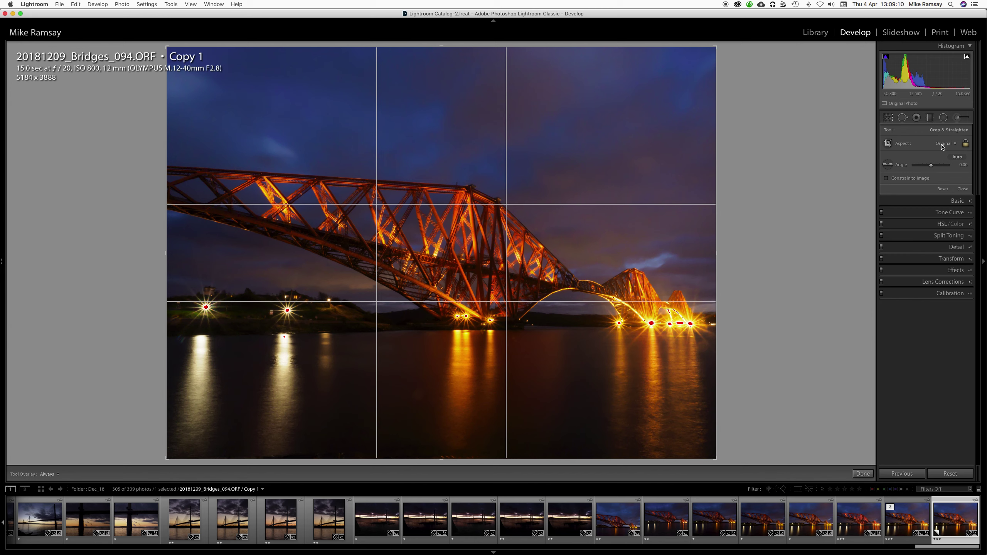
click(954, 143)
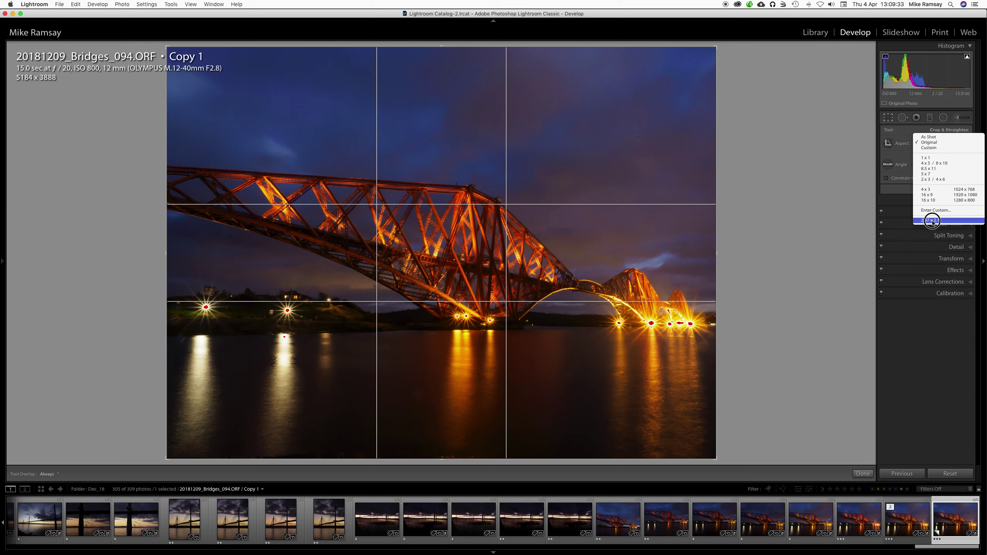
click(933, 220)
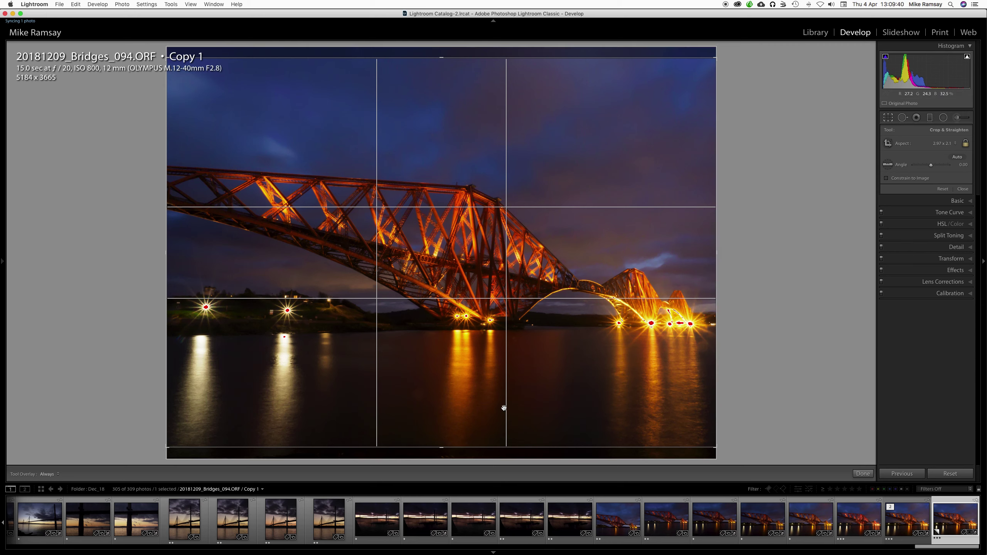
drag(527, 289, 527, 293)
drag(527, 292, 526, 293)
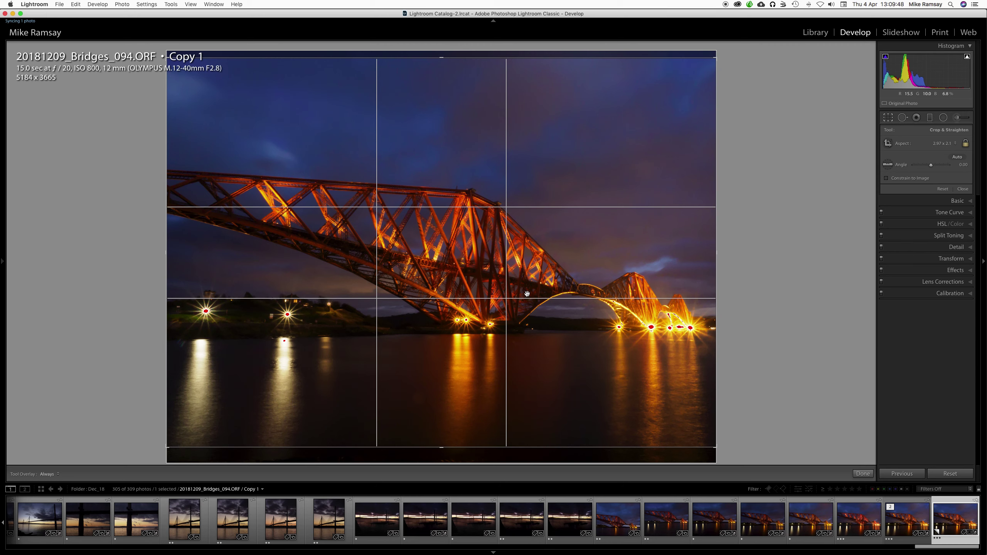
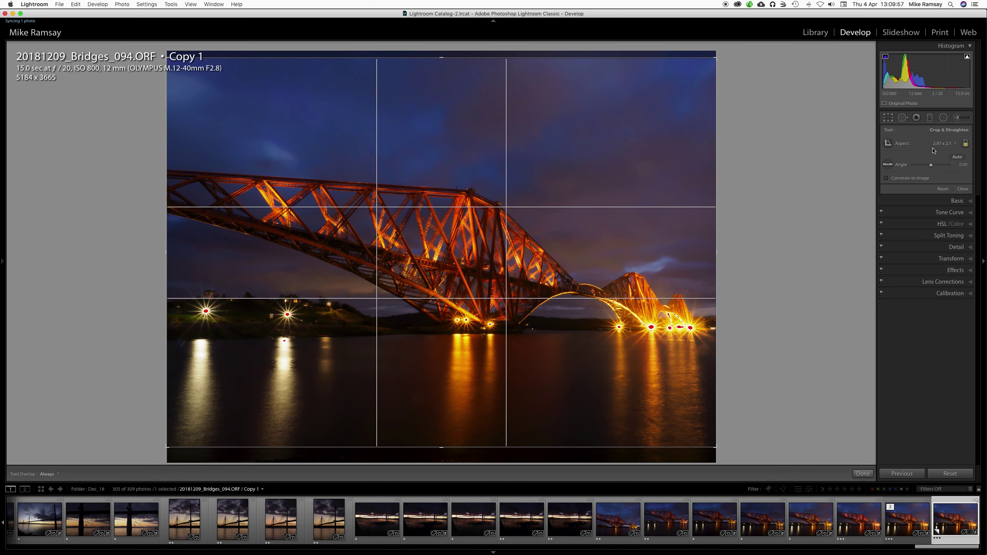
click(862, 474)
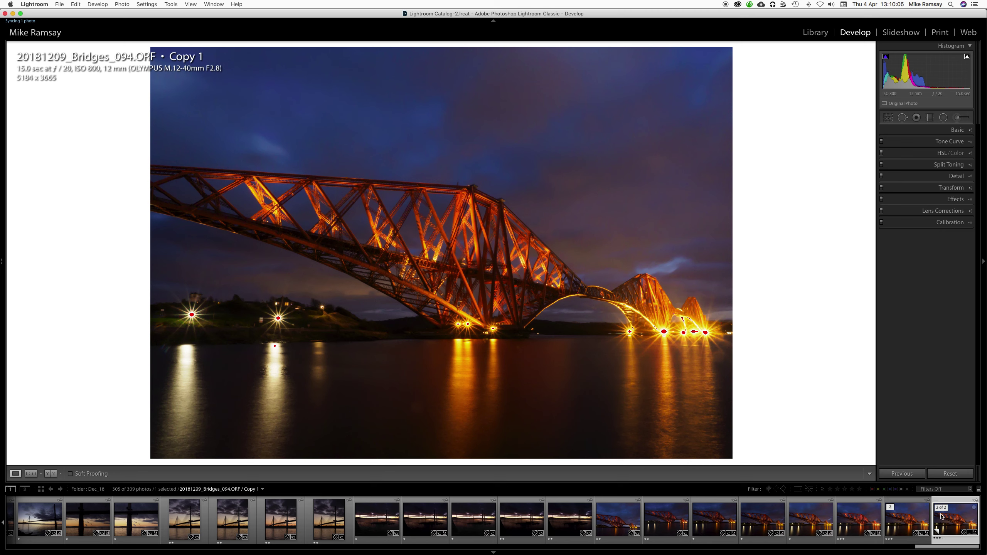
Step: Open the original, uncropped version of the bridge photo in the Print module
click(910, 527)
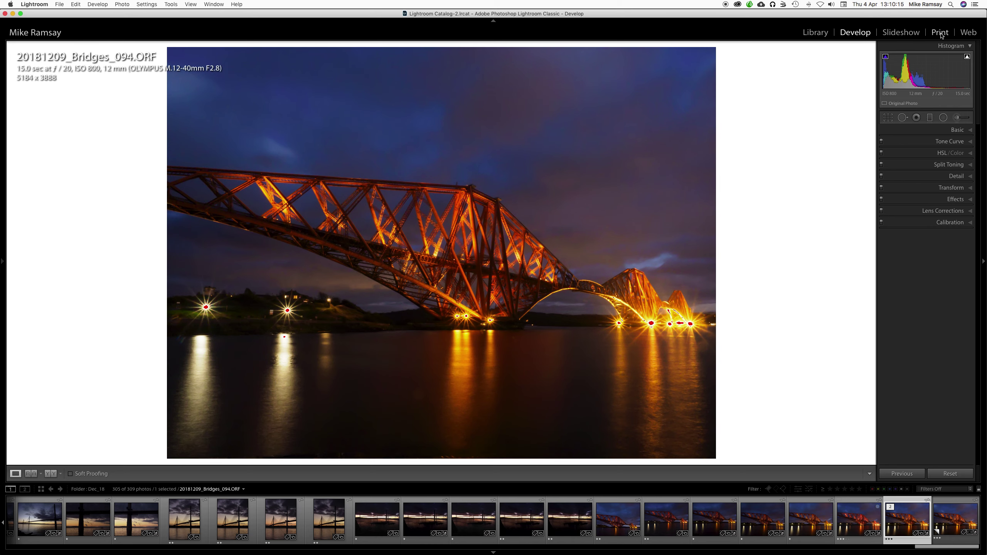
click(939, 33)
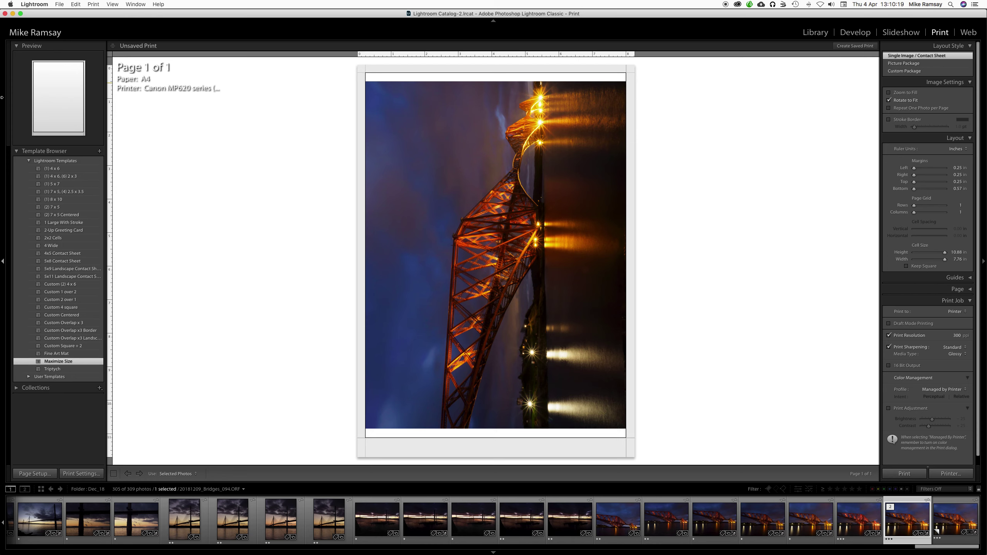
Step: Preview the (1) 4 x 6, (2) 7 x 5, (1) 8 x 10 and (1) 5 x 7 print templates, and return to Maximize Size
click(58, 170)
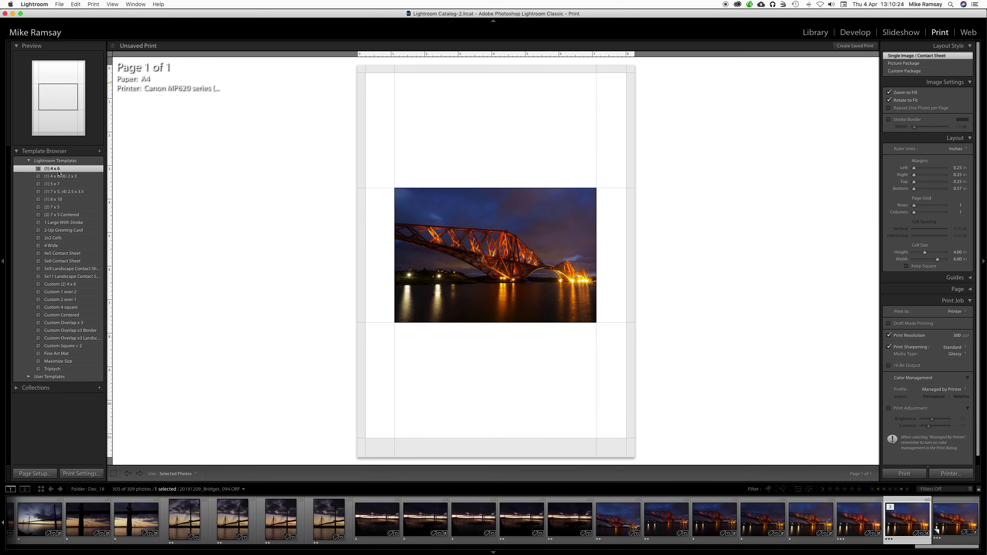
click(55, 207)
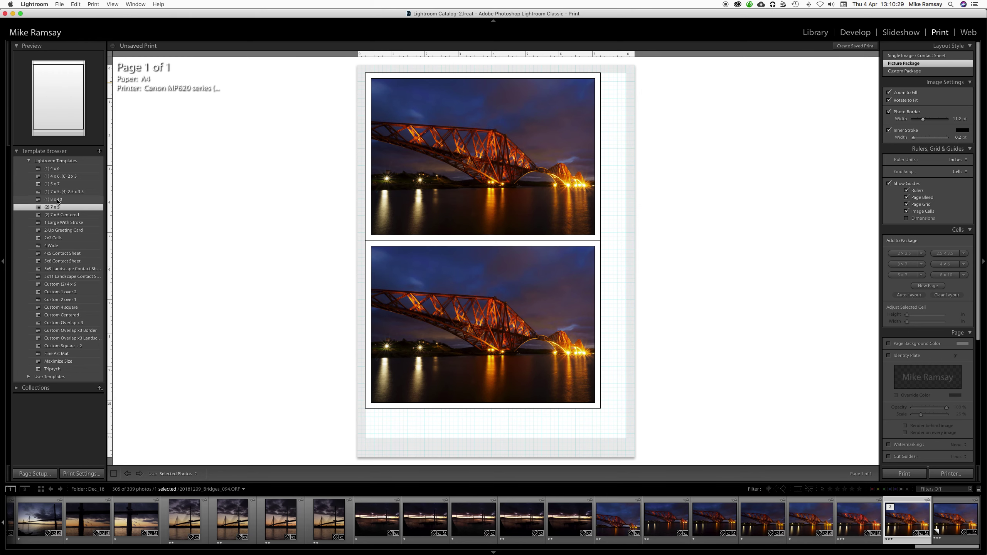
click(57, 199)
click(57, 186)
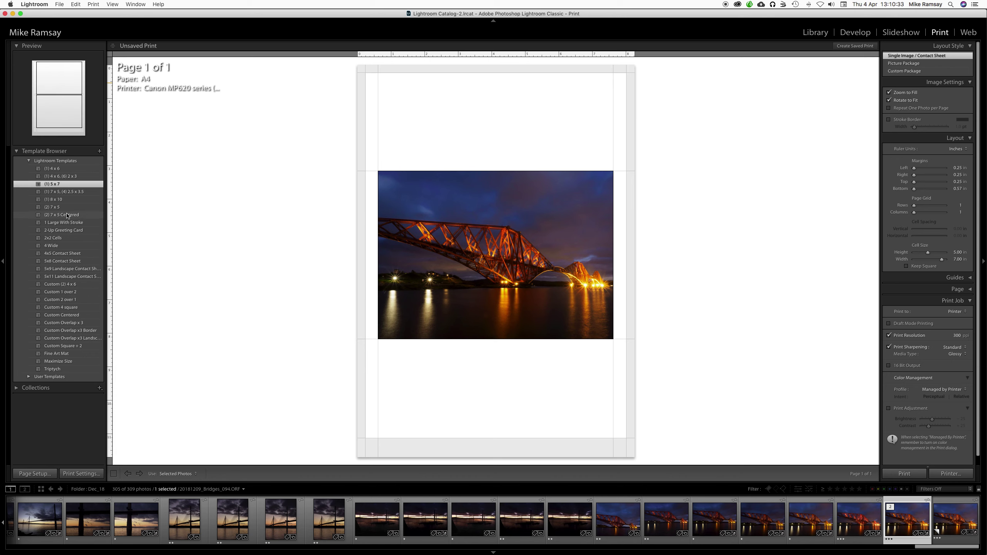
click(52, 362)
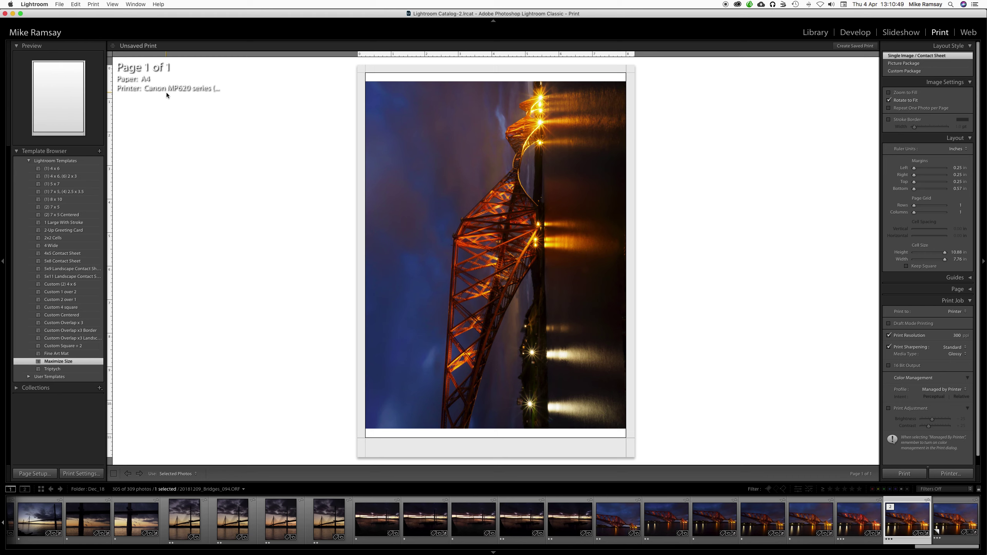
Step: Compare the original photo's print layout with and without Zoom to Fill, and against the cropped virtual copy's layout
click(889, 93)
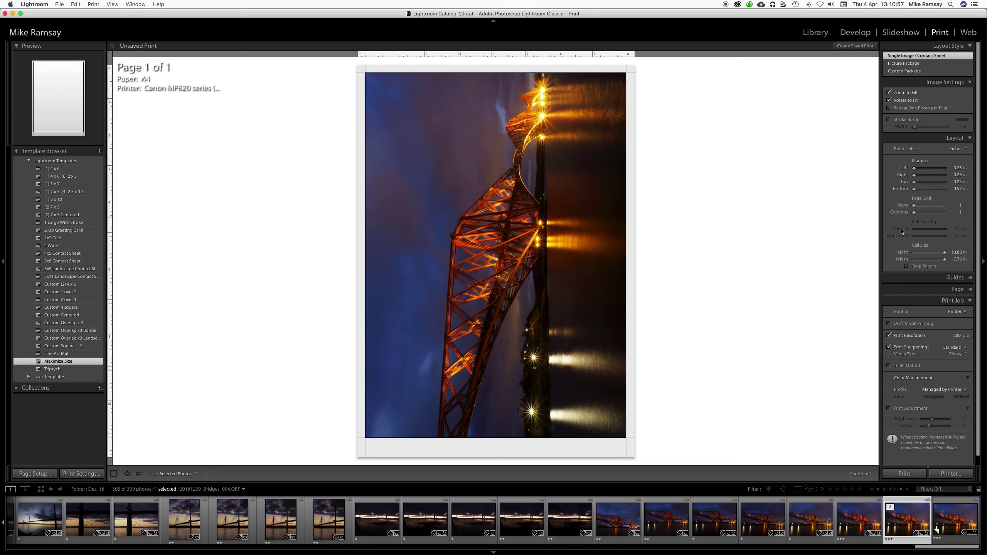
click(889, 93)
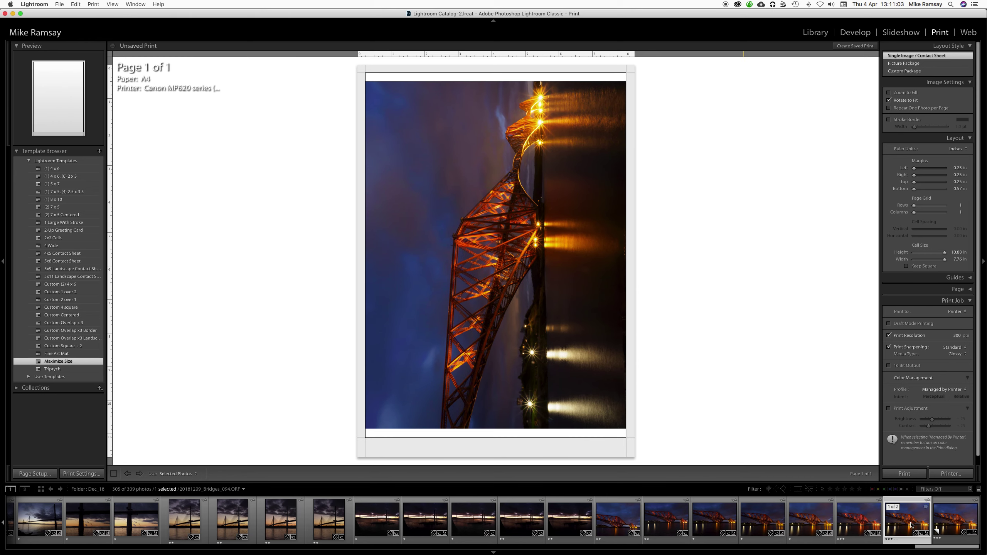
click(958, 521)
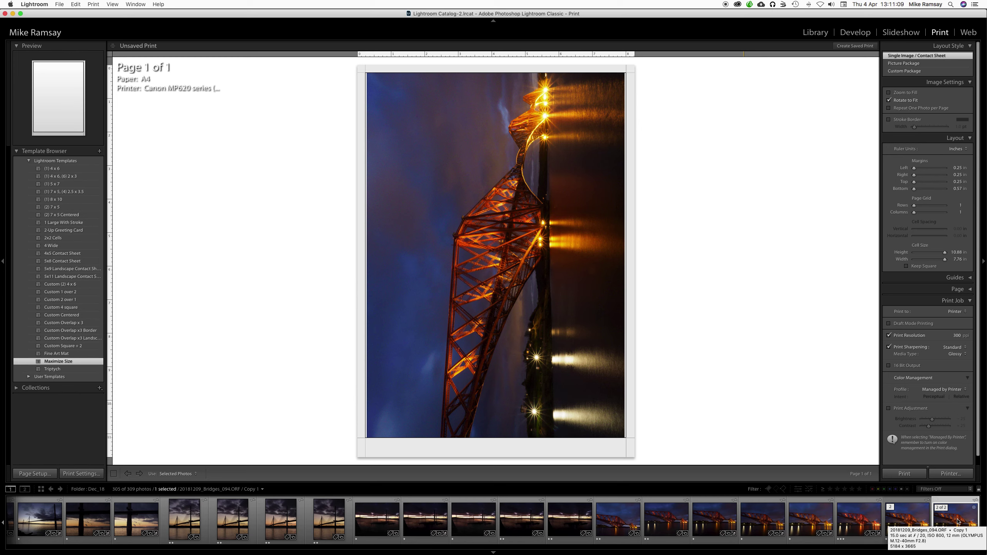
click(916, 524)
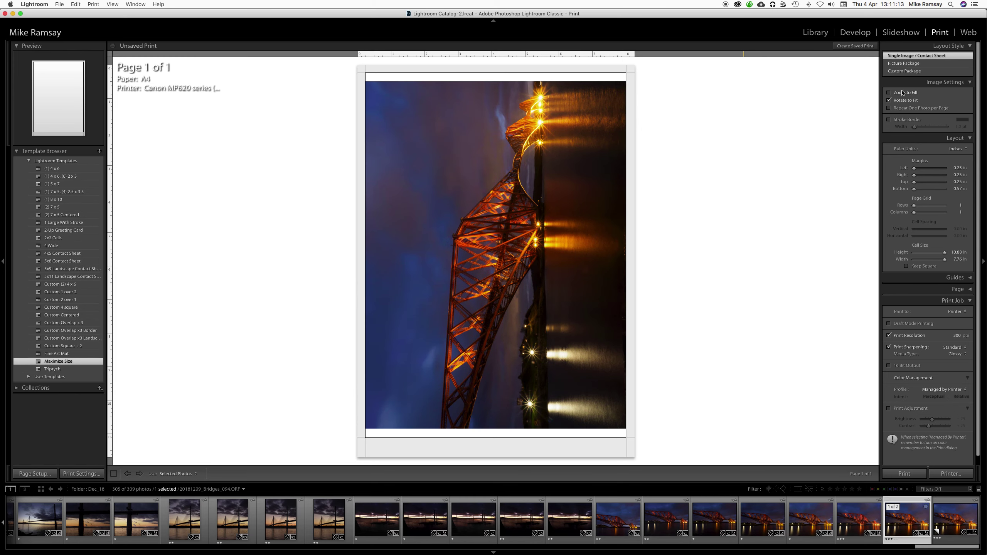
Step: Enable Zoom to Fill and reposition the original photo in its print cell, checking the layout without Rotate to Fit before restoring that option
click(890, 93)
mouse_move(552, 150)
mouse_down()
mouse_move(531, 150)
mouse_move(575, 149)
mouse_move(532, 151)
mouse_move(561, 151)
mouse_move(547, 150)
mouse_up()
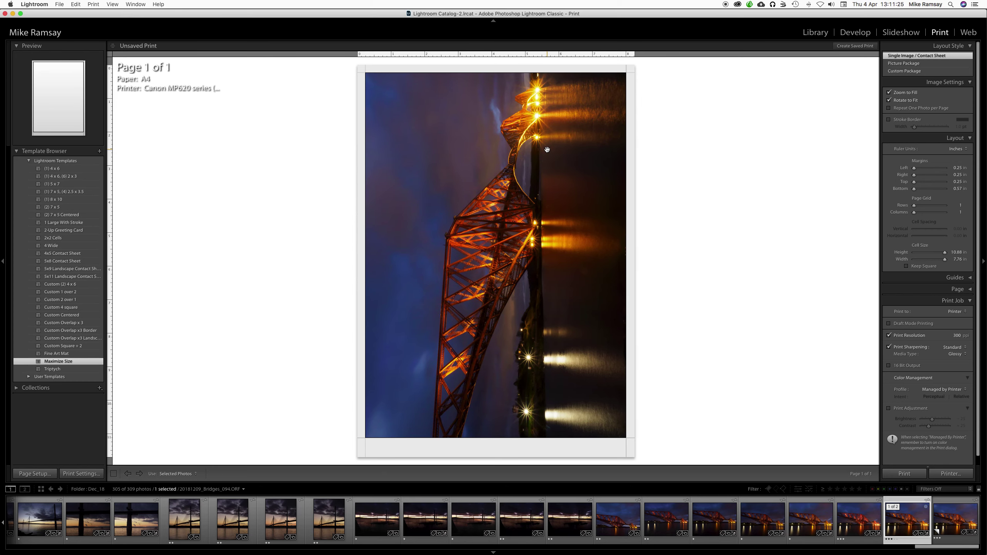
mouse_move(521, 151)
mouse_down()
mouse_move(504, 156)
mouse_move(553, 154)
mouse_move(515, 158)
mouse_move(542, 161)
mouse_move(522, 168)
mouse_up()
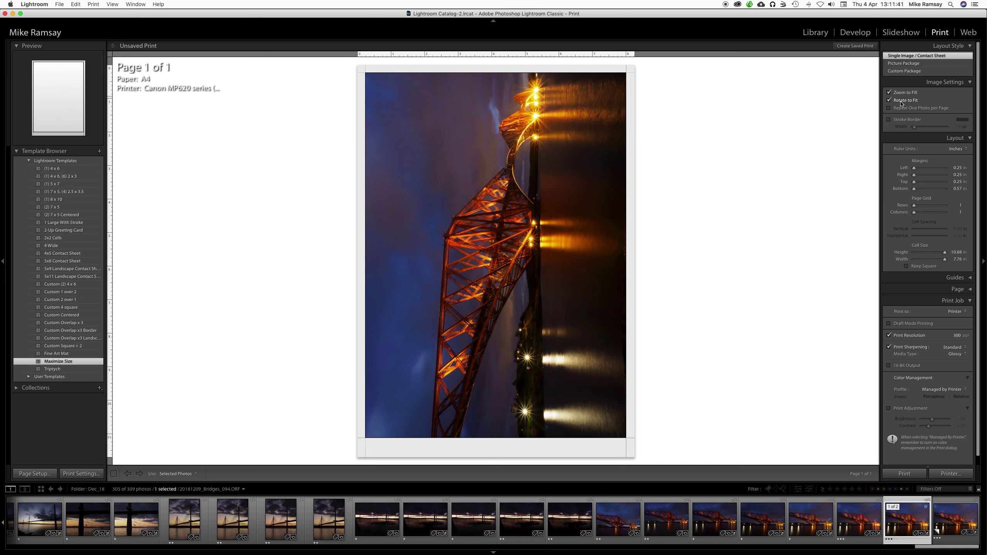
click(914, 101)
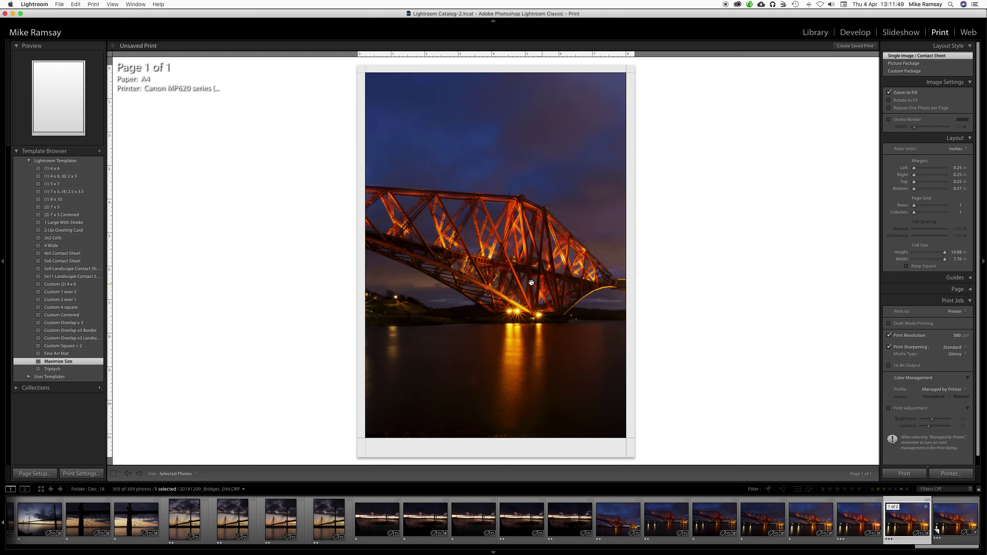
click(889, 100)
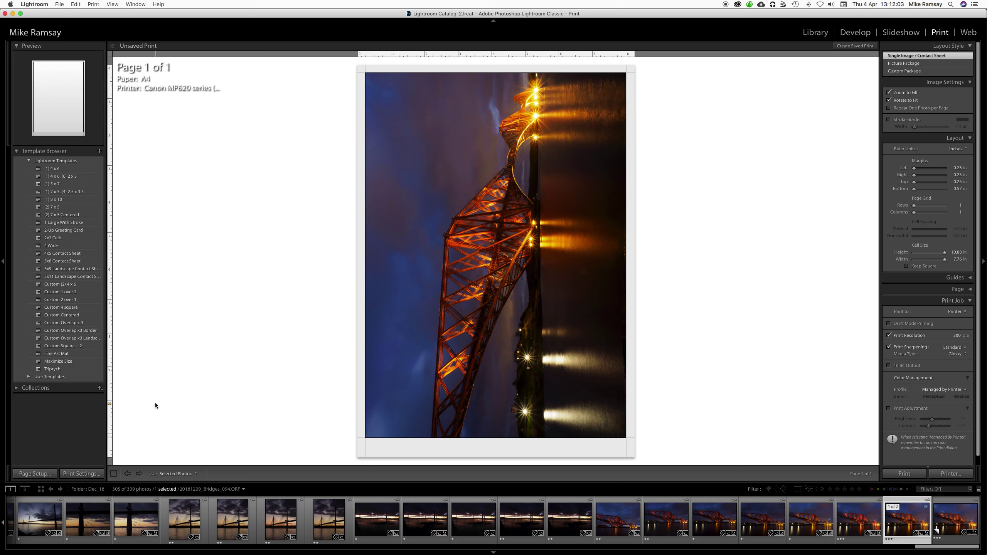
Step: Set the paper size in the page setup to A4 Borderless
click(35, 473)
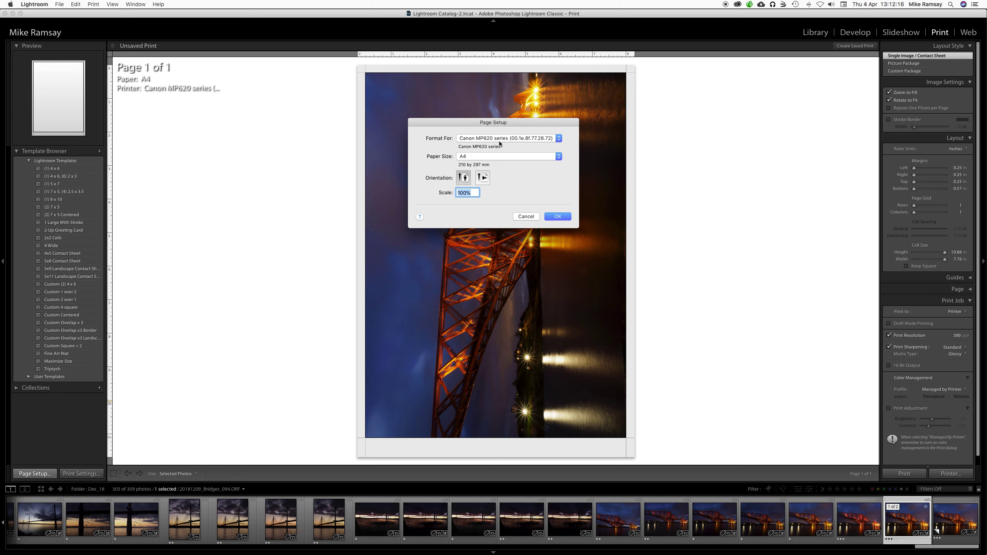
click(468, 157)
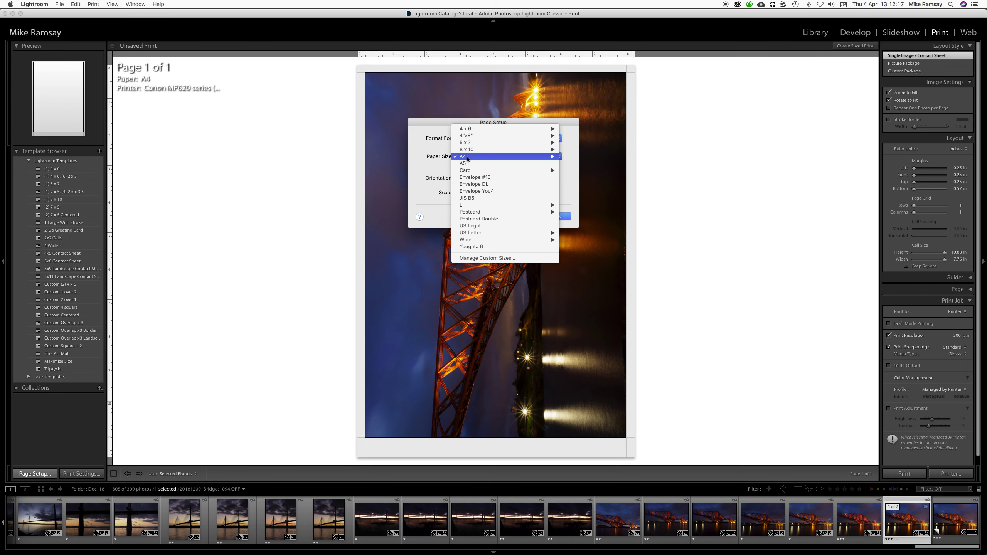
mouse_move(467, 158)
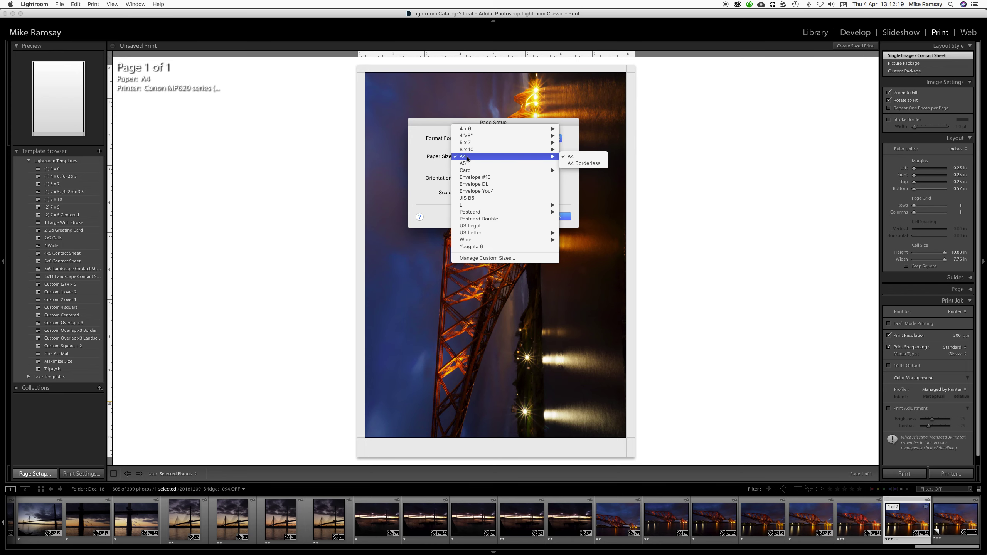
mouse_move(472, 234)
click(571, 165)
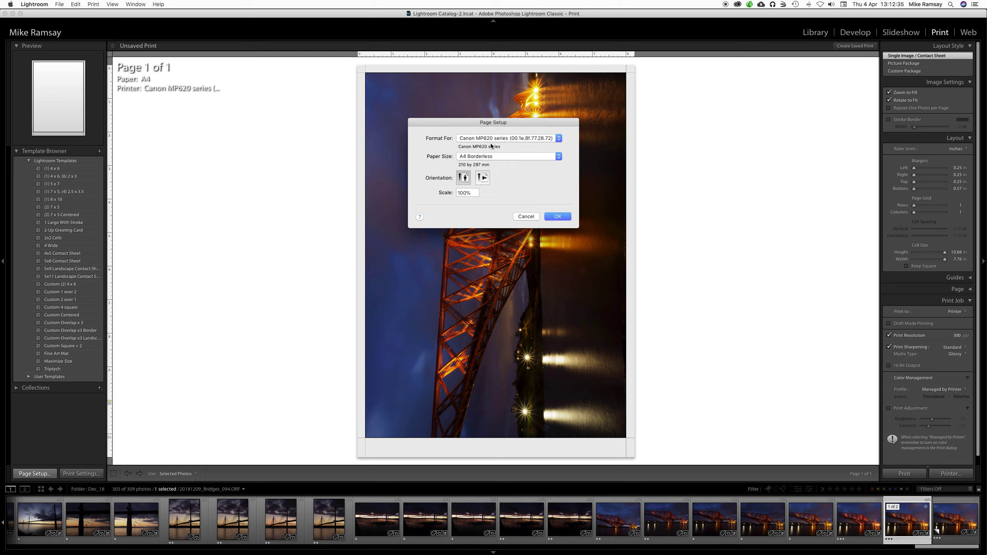
click(563, 217)
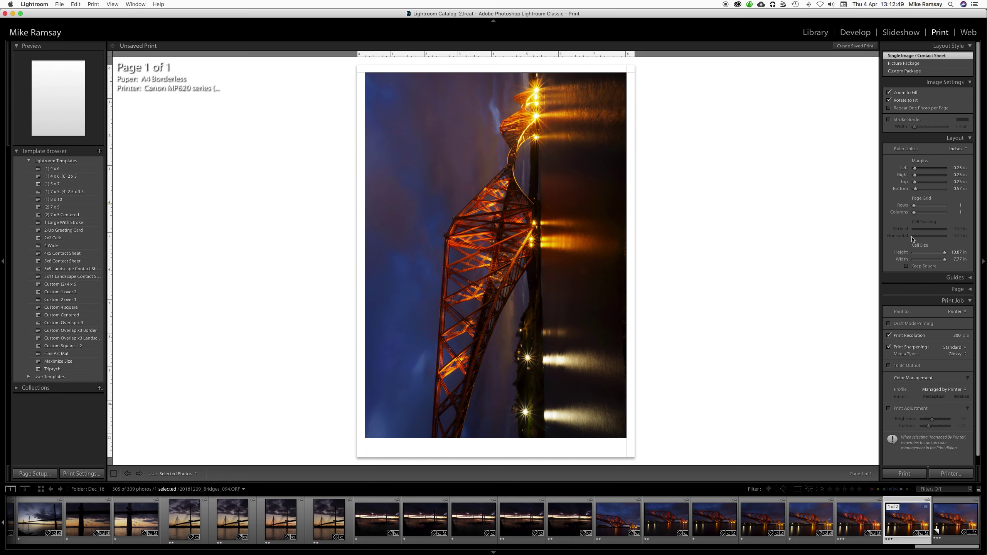
Step: Preview the (1) 8 x 10, (1) 4 x 6 and (2) 7 x 5 Centered templates, and apply Maximize Size with Zoom to Fill
click(57, 200)
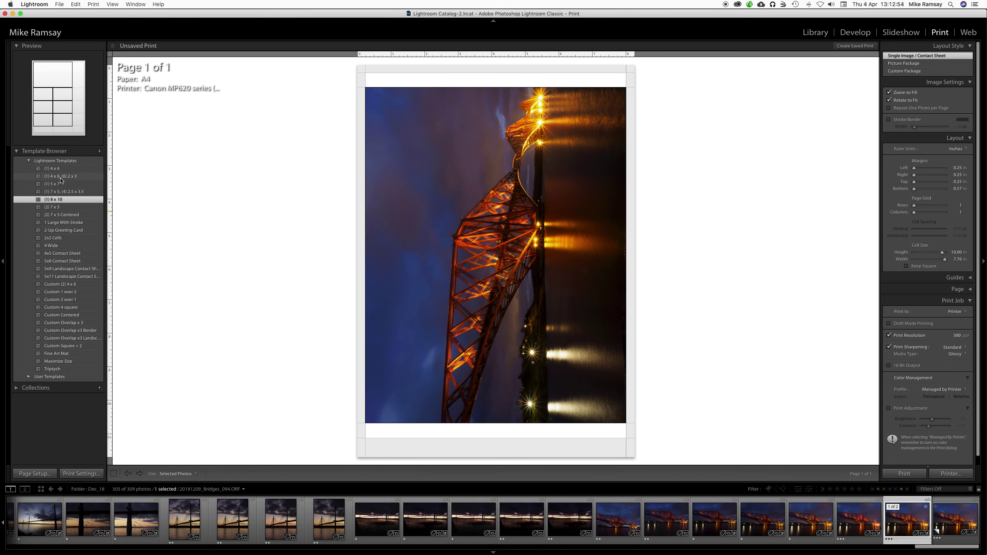
click(58, 170)
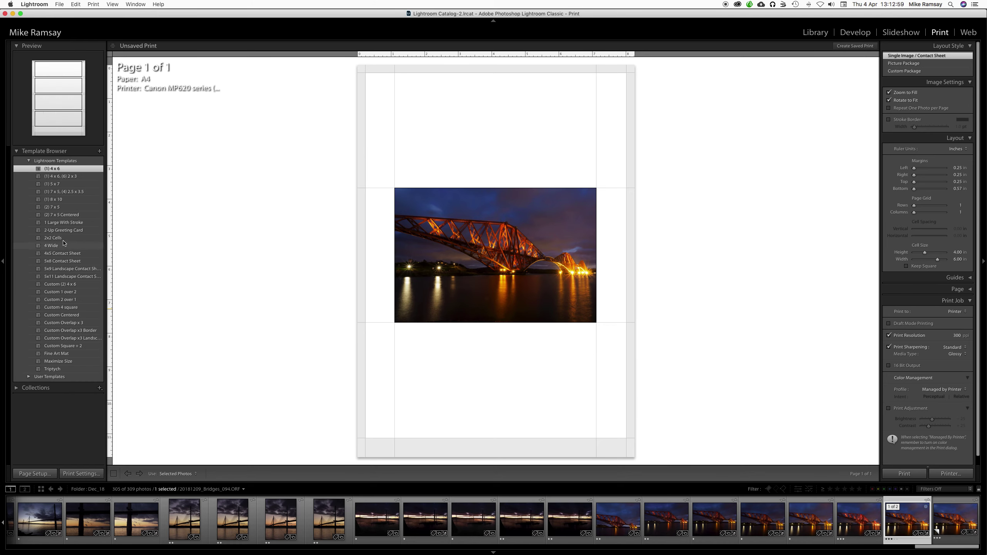
click(59, 215)
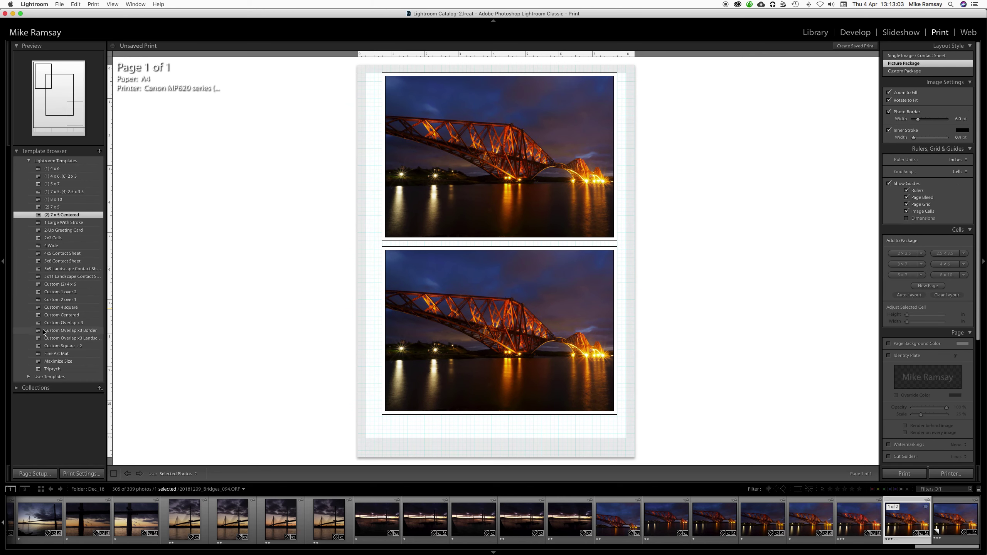
click(58, 361)
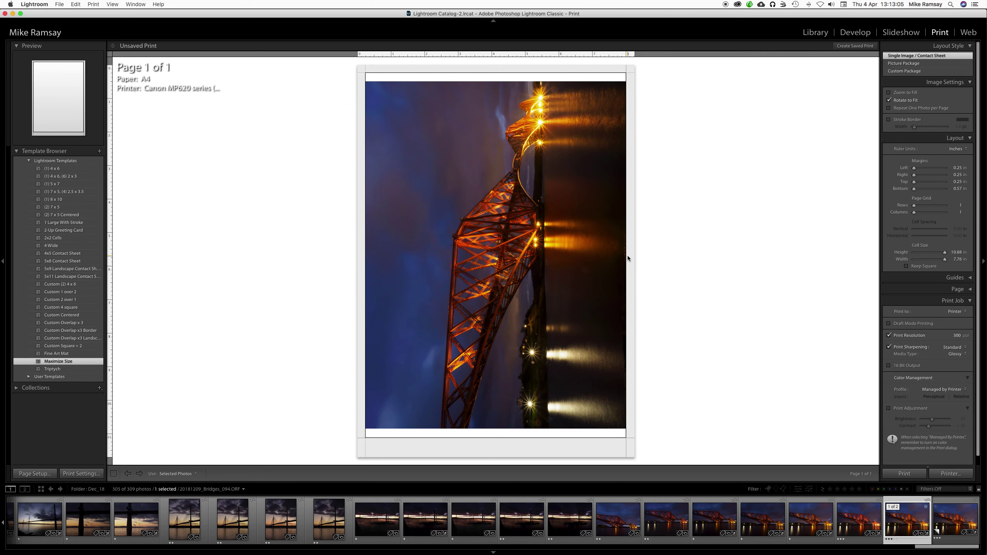
click(889, 93)
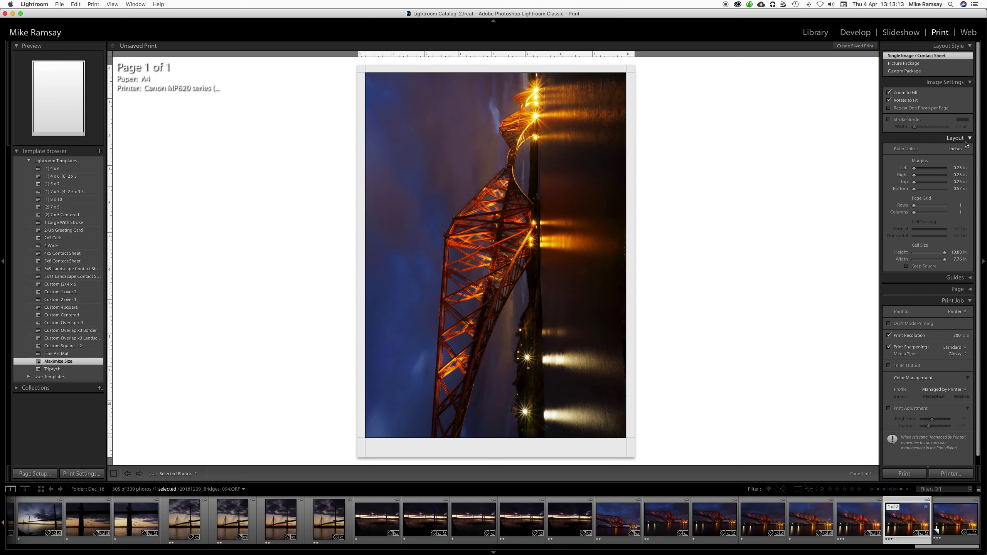
Step: Keep the print job output as Printer with the color profile Managed by Printer, and enable Print Adjustment
scroll(919, 305, down, 2)
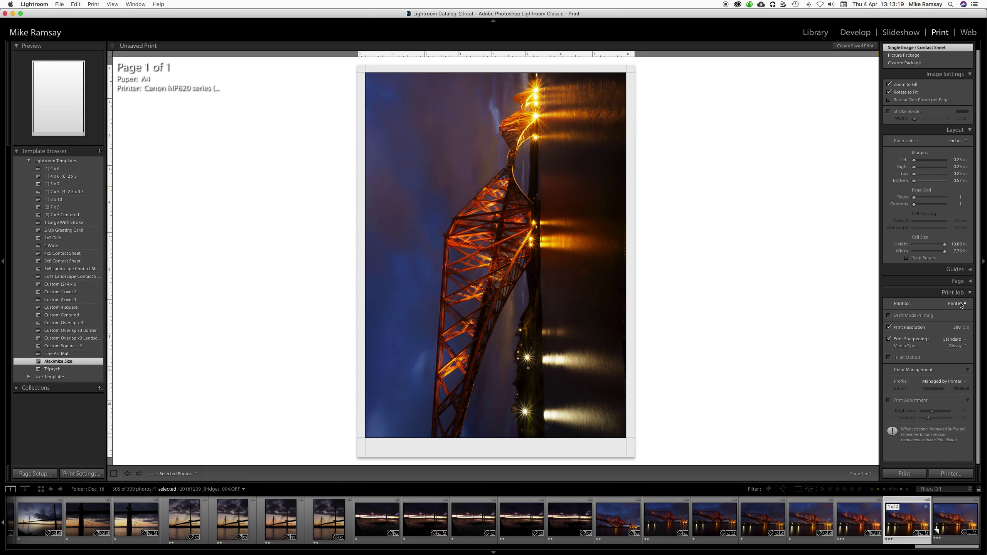
click(959, 304)
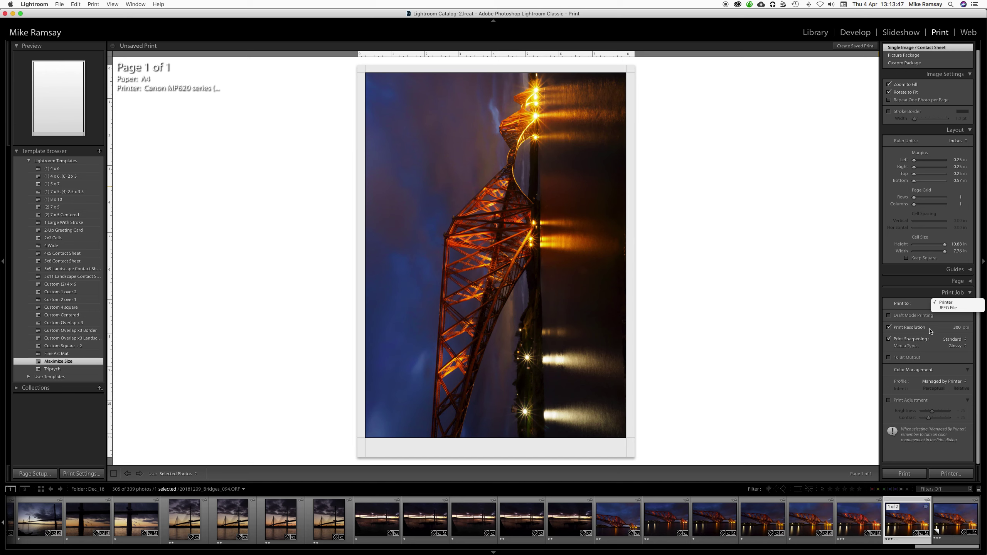
click(945, 304)
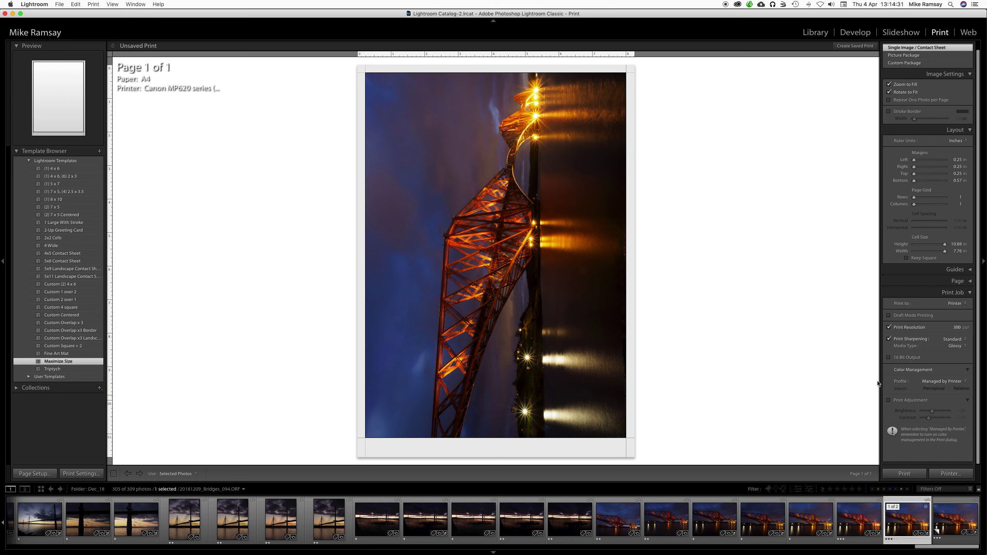
click(931, 381)
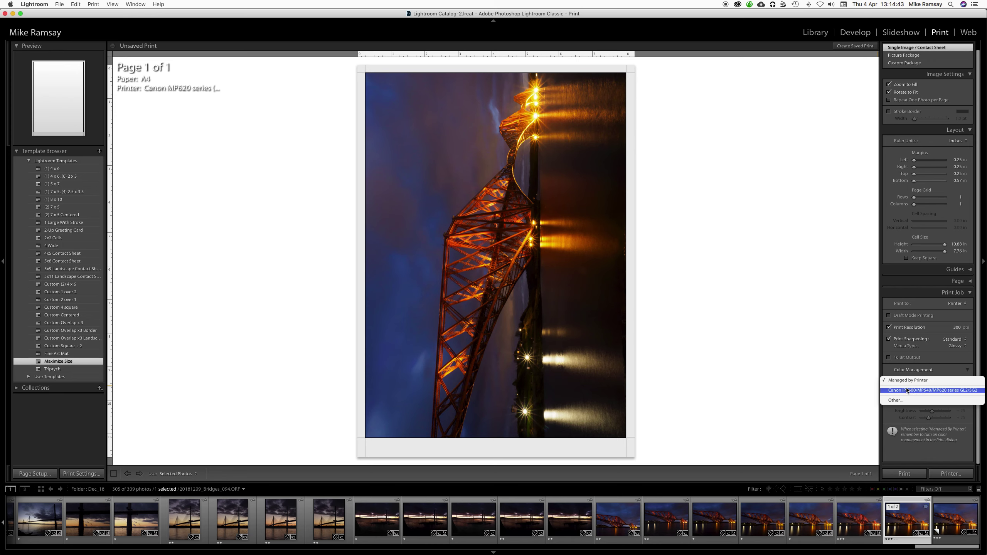
click(908, 382)
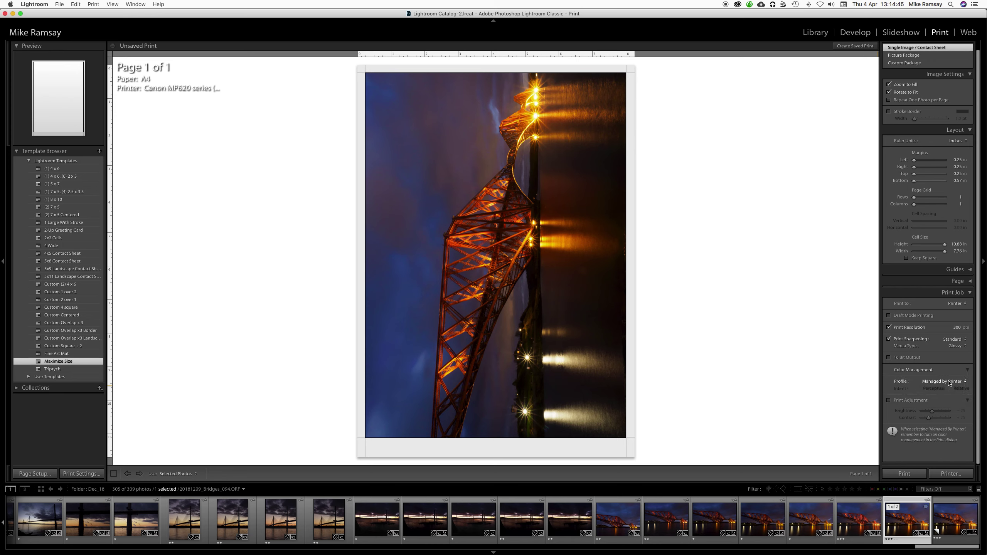
click(888, 401)
Step: Open the print settings and review the Color Matching and Paper Handling options, leaving the page order on Automatic
click(77, 474)
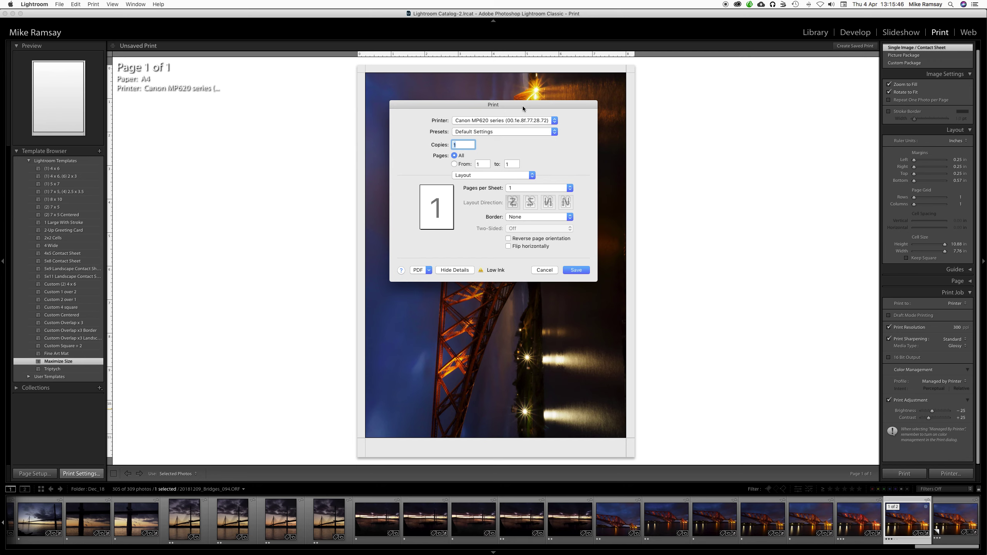
click(531, 175)
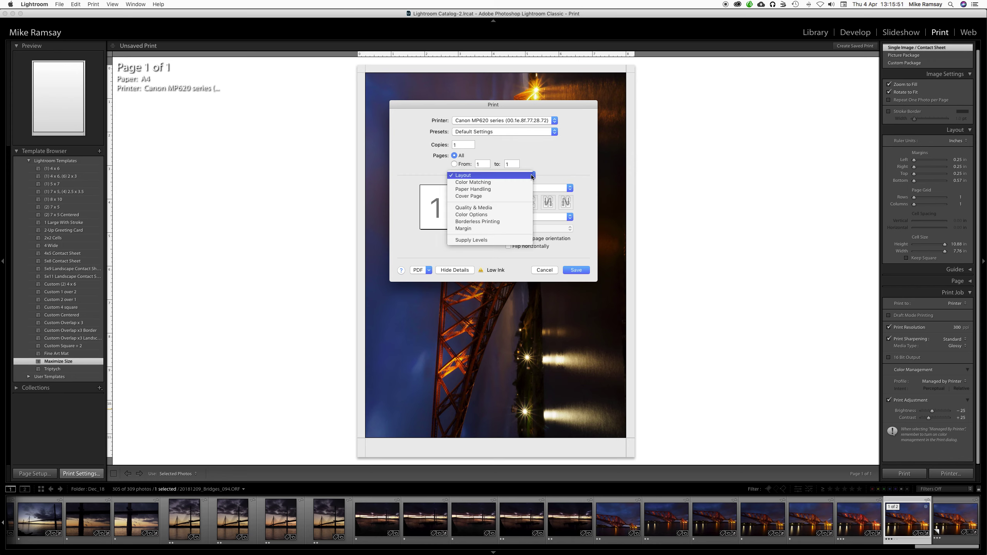
click(478, 182)
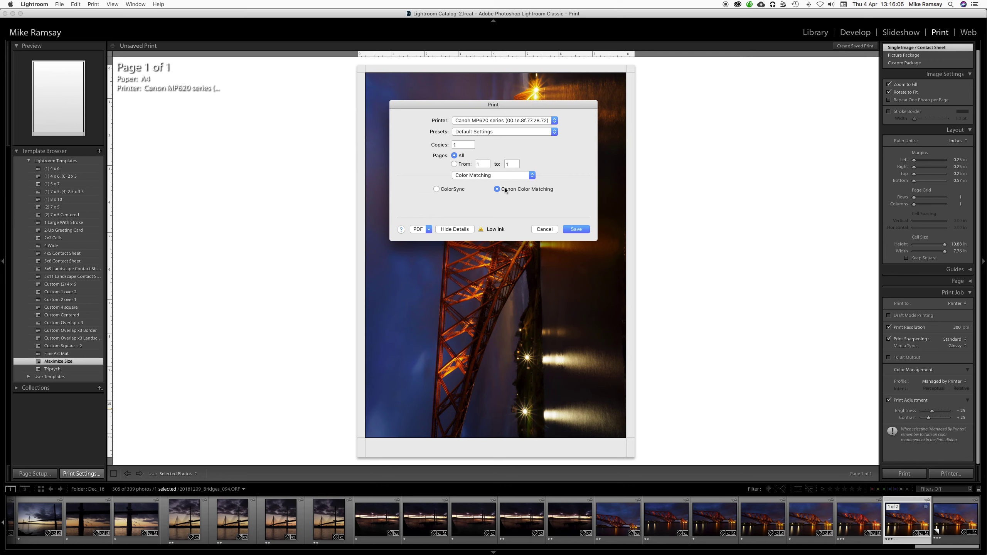
click(513, 177)
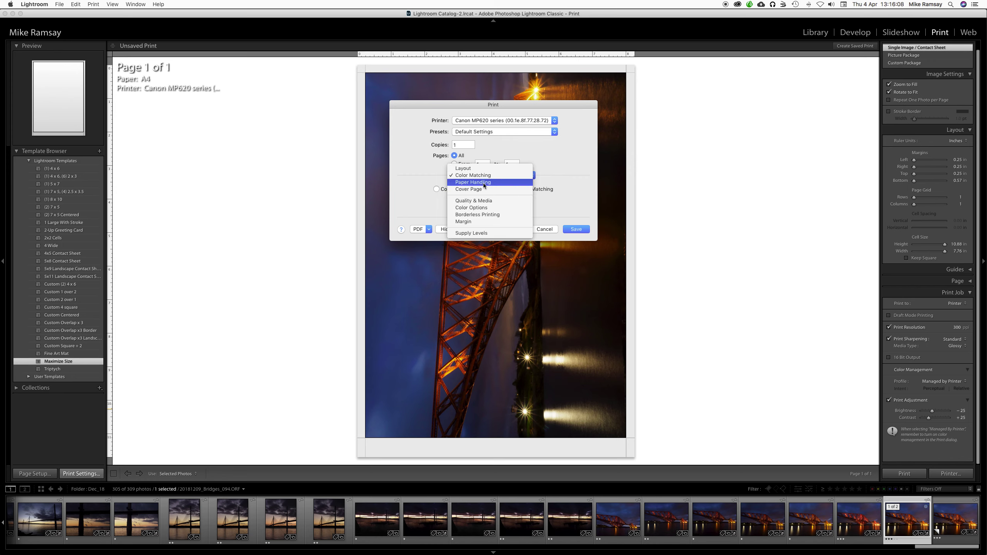
click(483, 183)
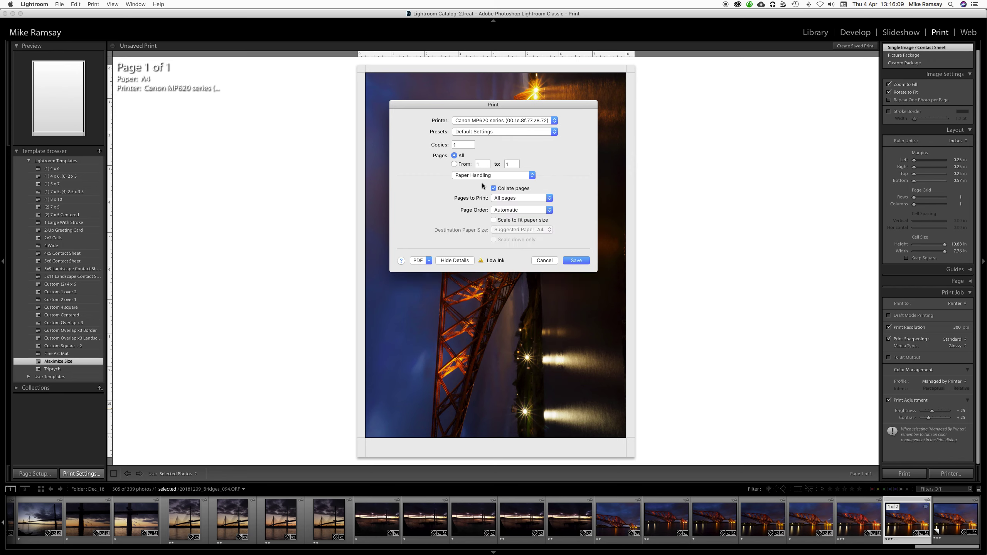
click(510, 211)
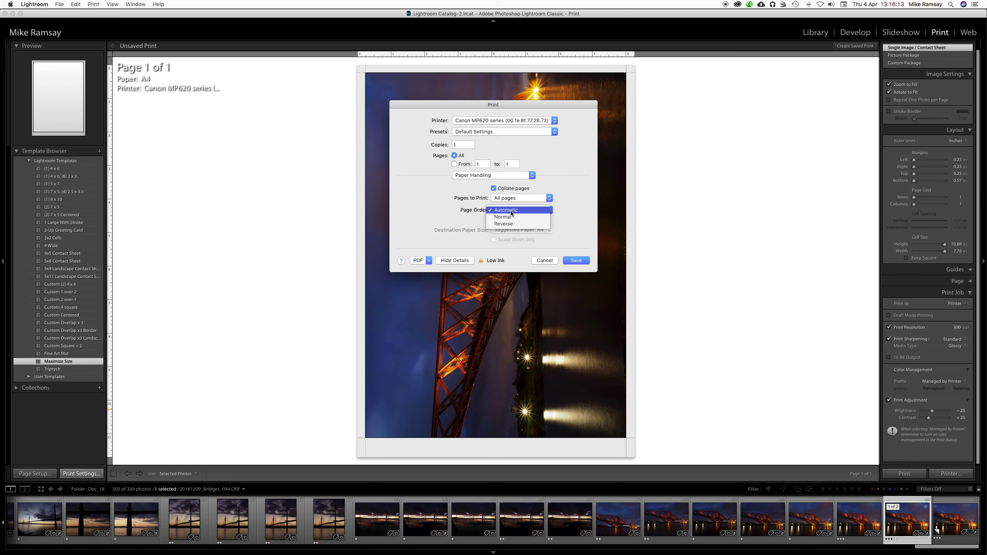
click(511, 210)
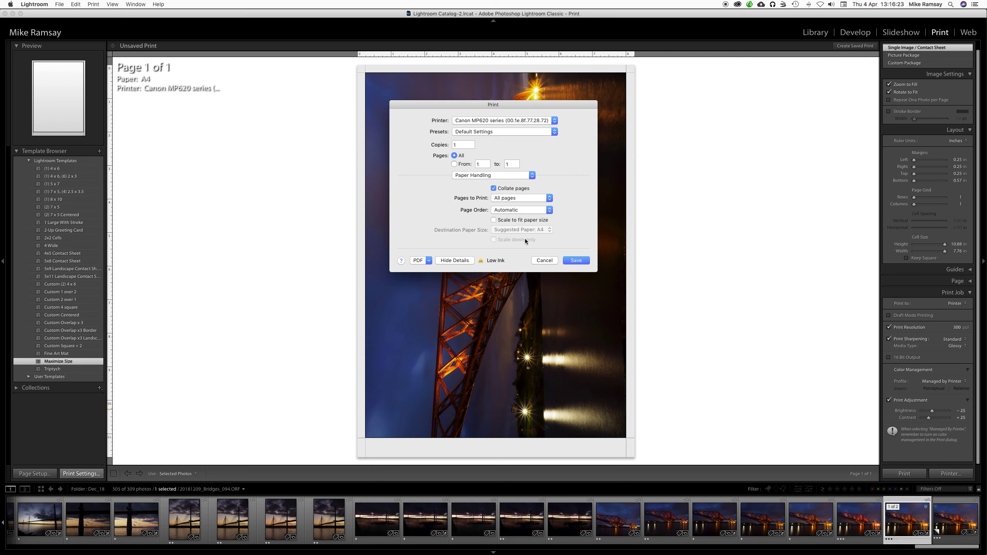
Step: Under Quality & Media, keep Photo Paper Plus Semi-gloss, choose the paper source, and set the print quality to High
click(496, 176)
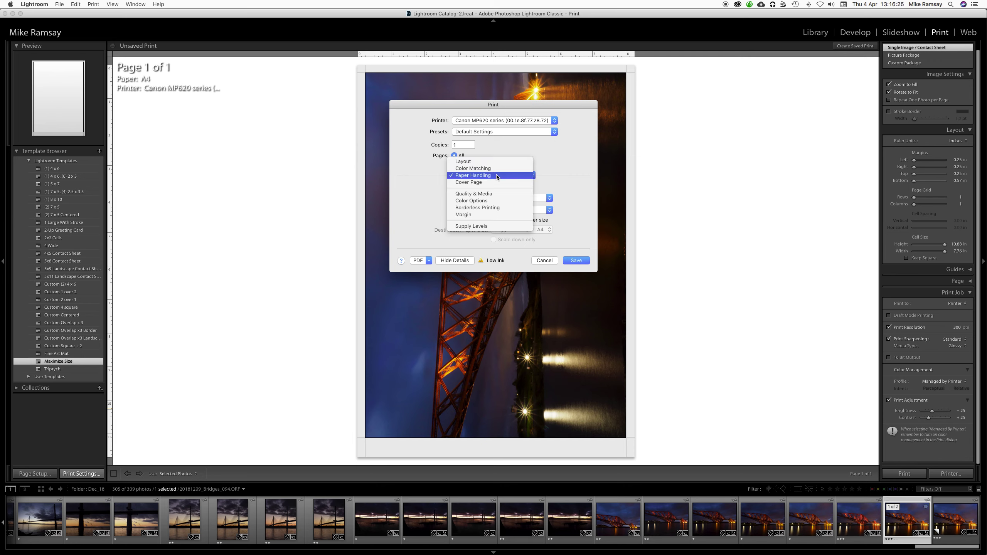
click(481, 194)
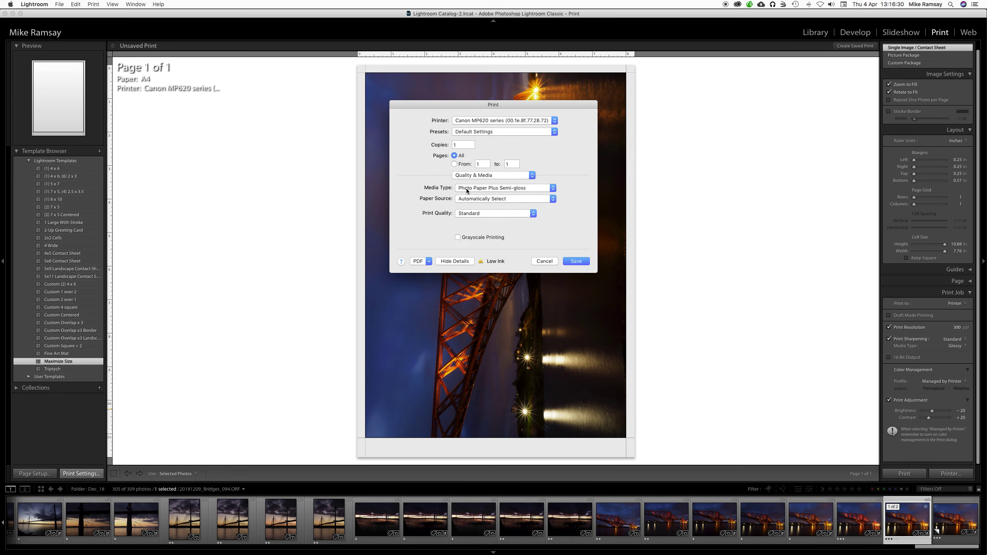
click(466, 190)
click(466, 190)
click(466, 190)
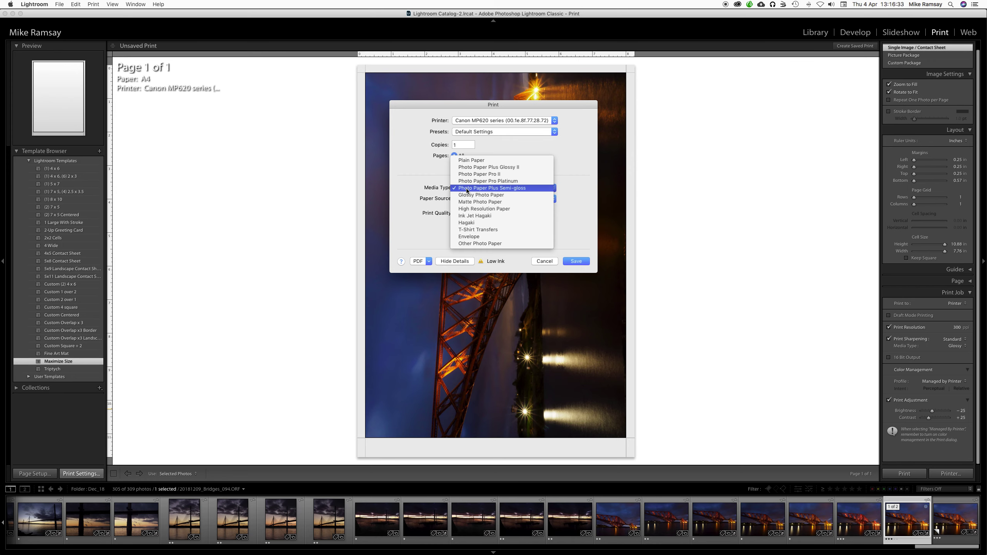
click(466, 190)
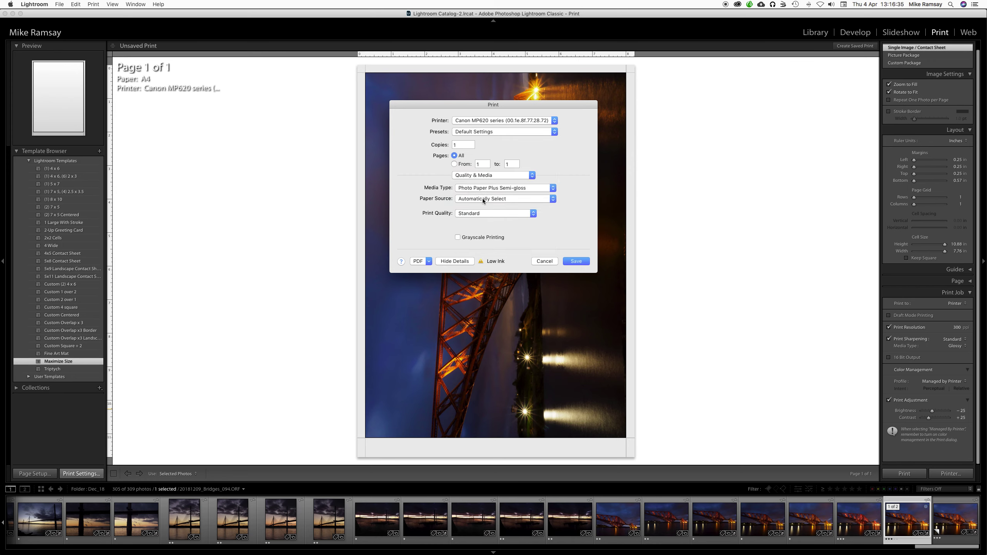
click(482, 199)
click(475, 206)
click(484, 214)
click(468, 209)
Step: Review the printer's Color Options, including the brightness and color mode choices
click(503, 175)
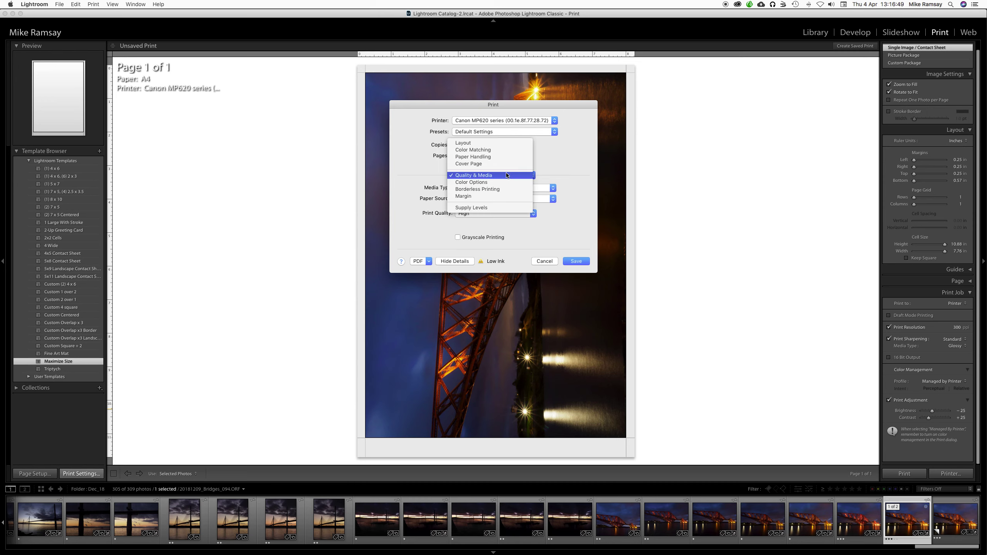
click(486, 182)
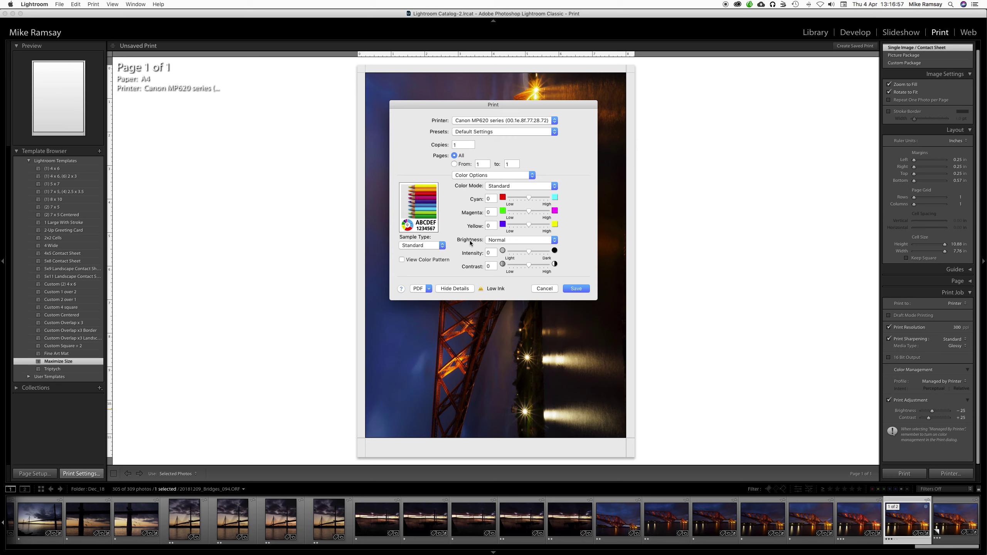
click(501, 241)
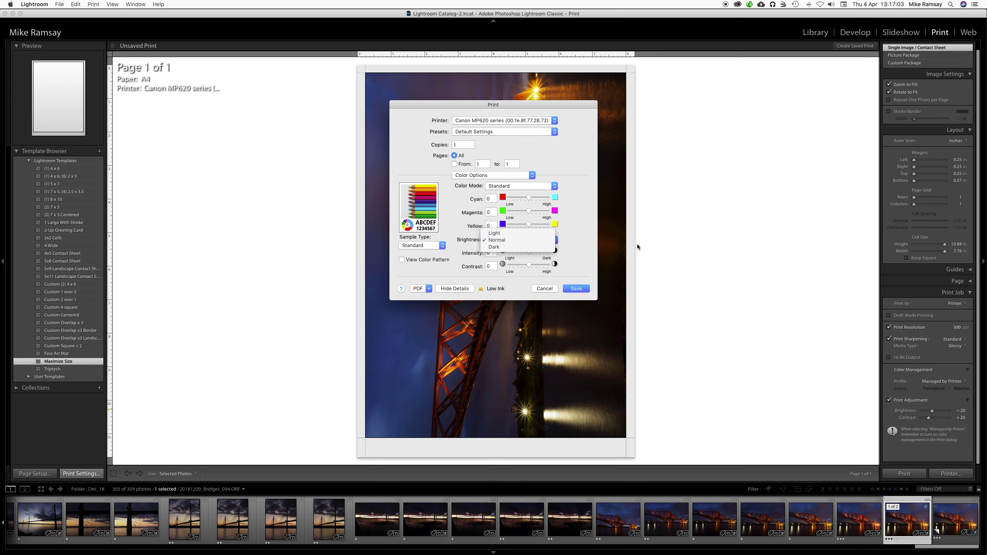
click(587, 250)
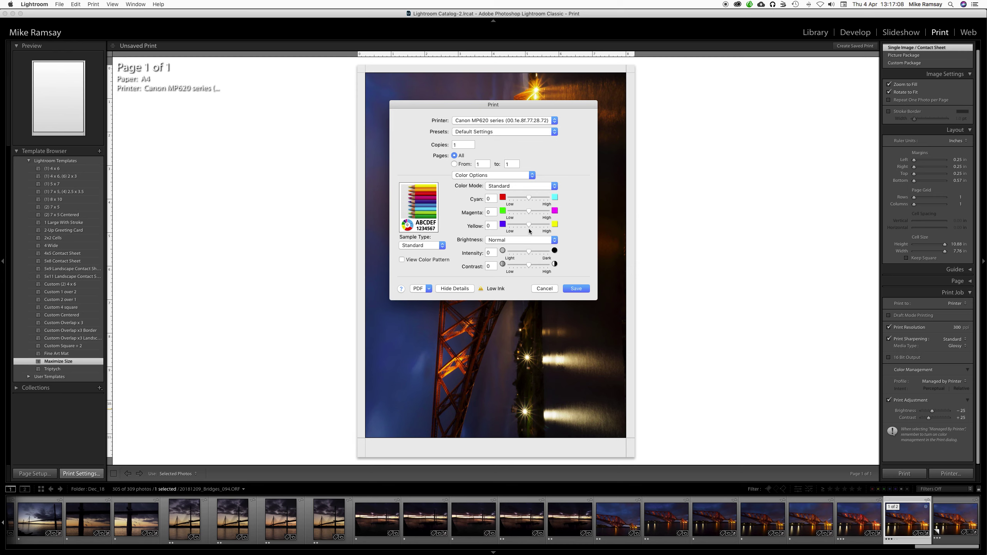
click(510, 189)
click(506, 189)
Step: Check the Borderless Printing and Margin options, and save the print settings
click(513, 175)
click(496, 182)
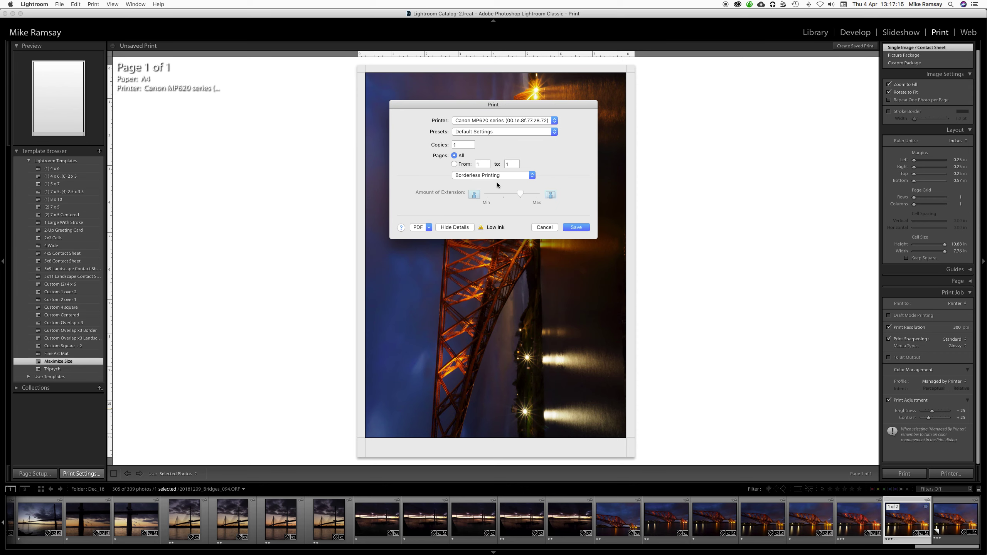
click(515, 174)
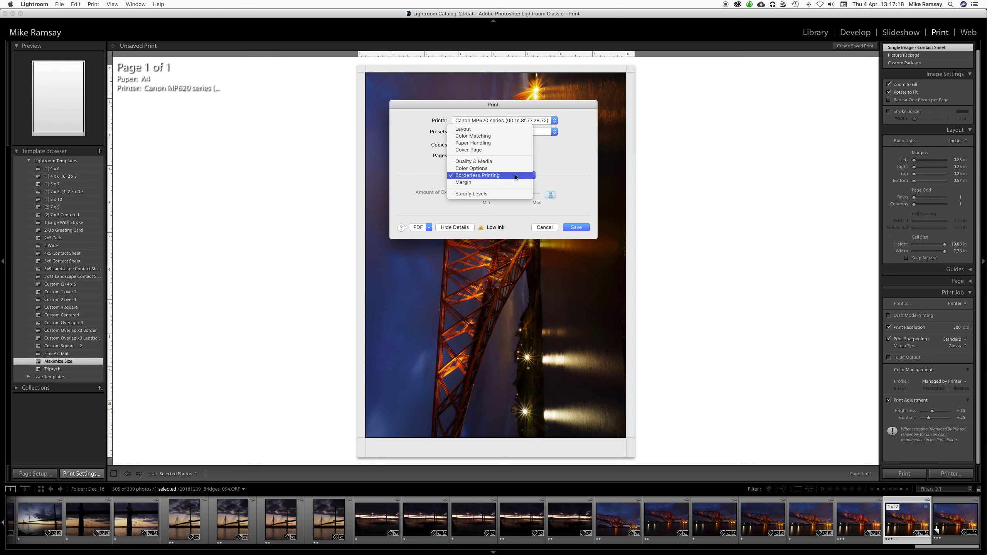
click(501, 182)
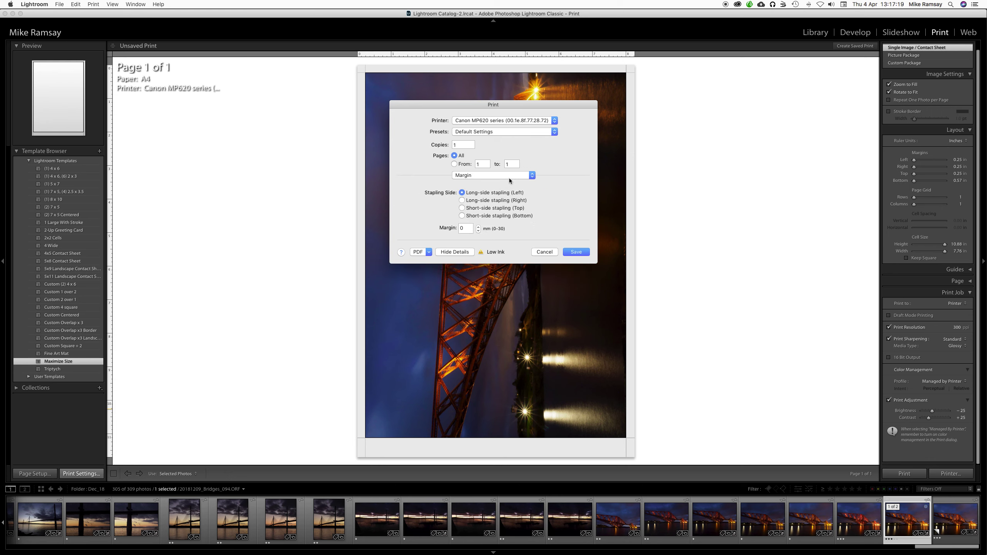
click(512, 177)
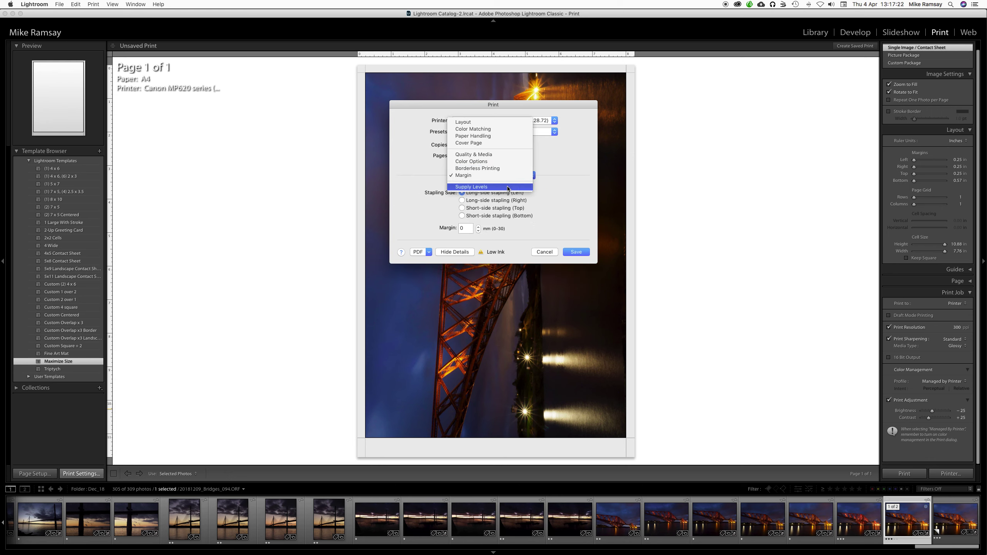
click(569, 189)
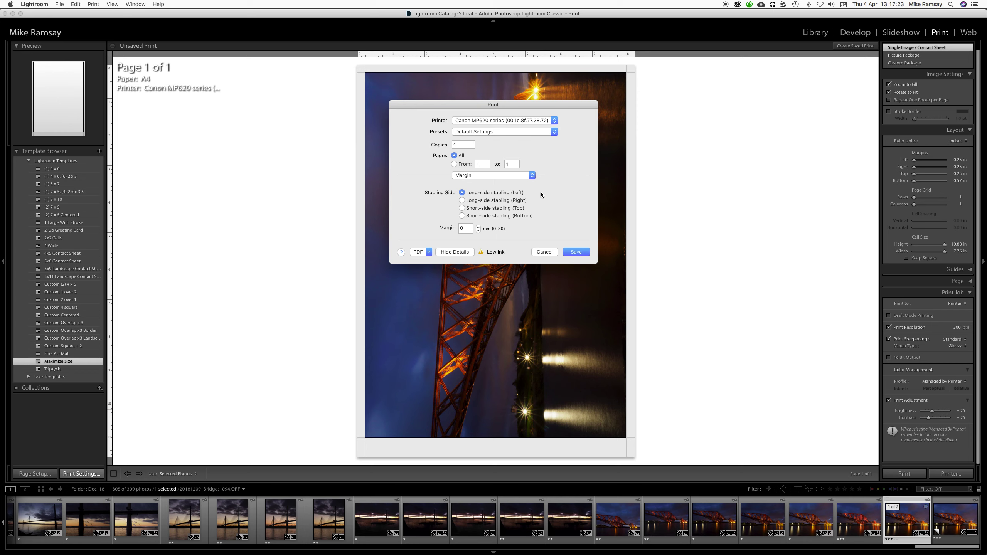
click(584, 252)
click(582, 252)
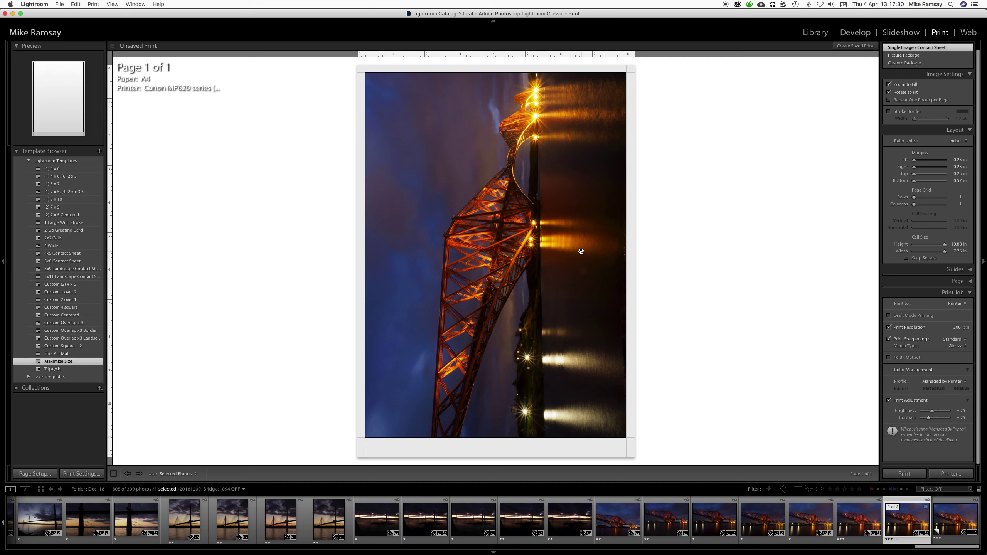
Step: Print the bridge photo, check its progress in the Canon MP620 print queue, and close the queue window
click(904, 474)
mouse_move(695, 550)
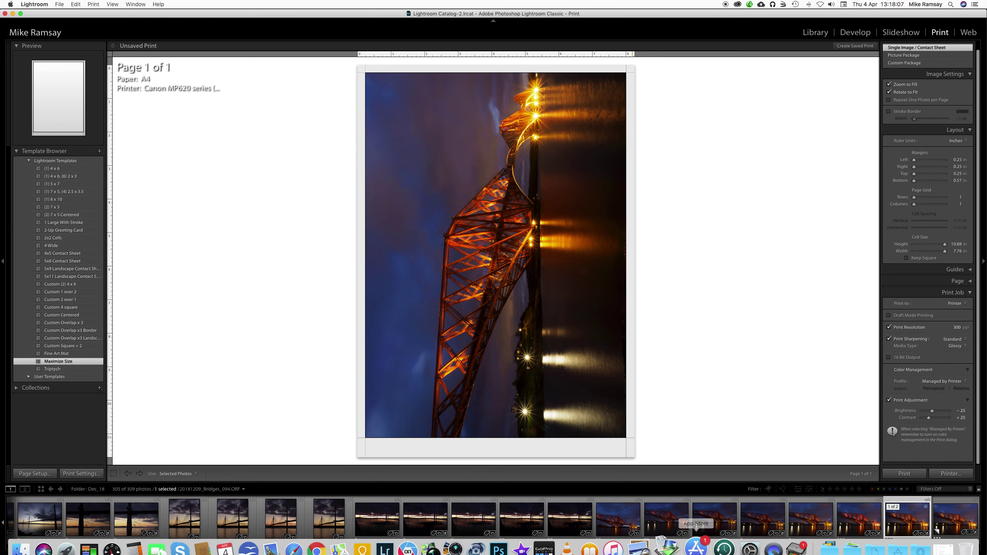
click(791, 544)
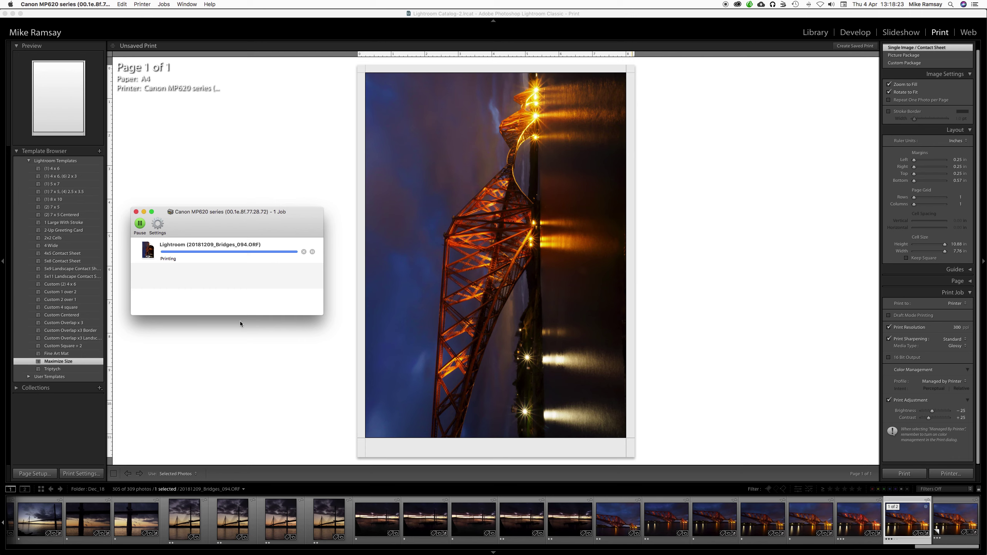
click(137, 212)
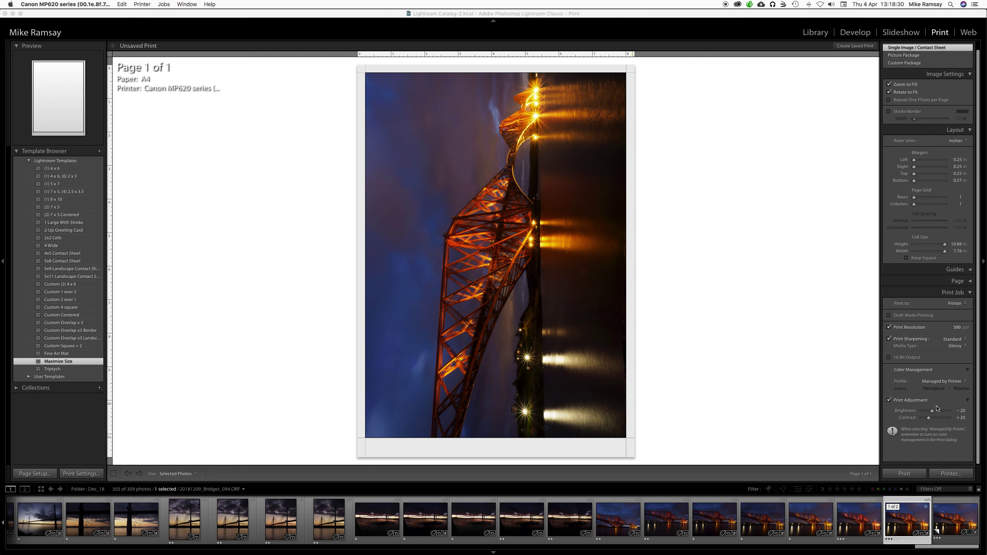